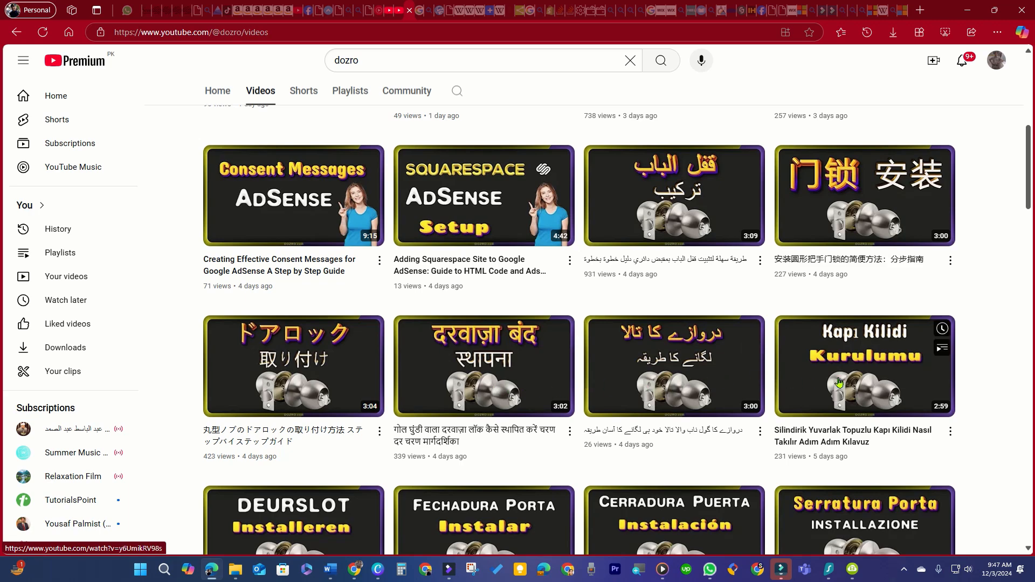
Browse the DOZRO channel's uploaded videos list.
scroll(895, 382, down, 4)
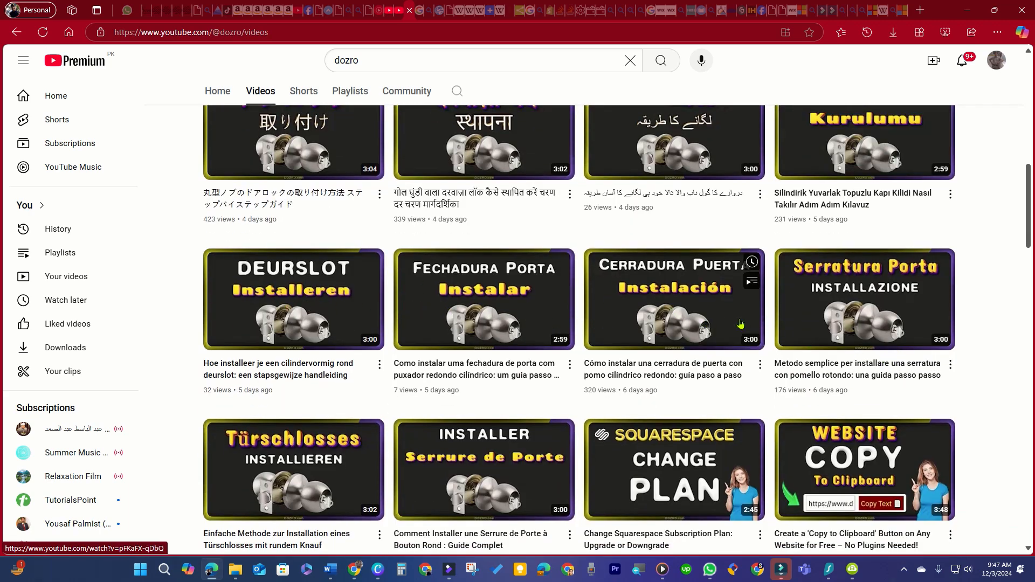
scroll(350, 365, down, 3)
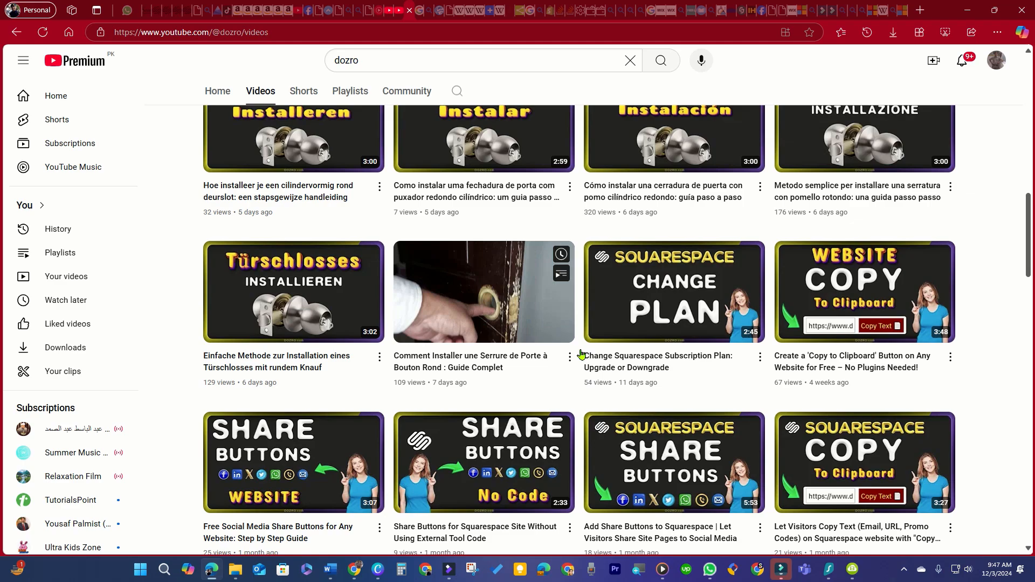
scroll(582, 354, up, 6)
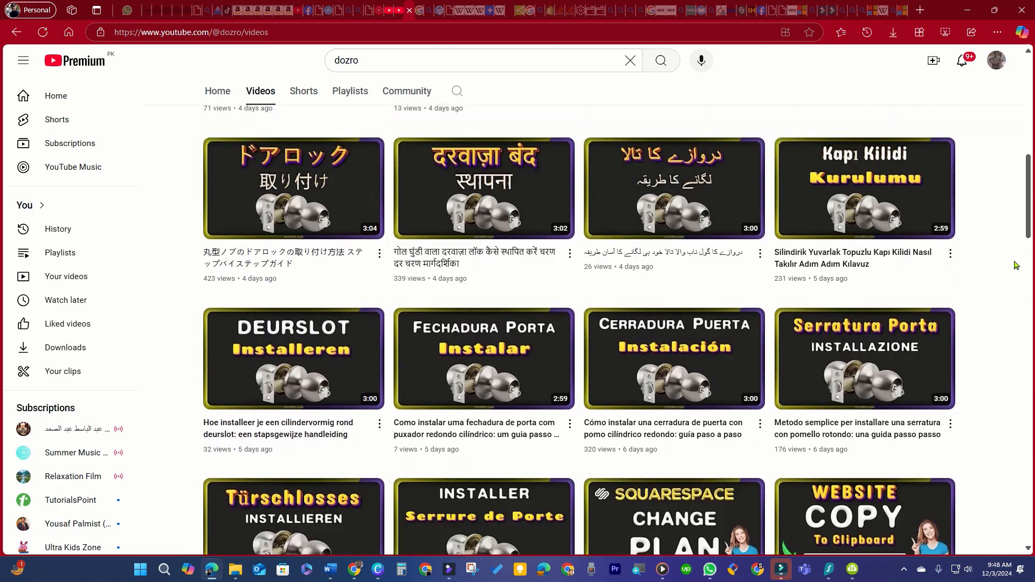
scroll(998, 236, up, 7)
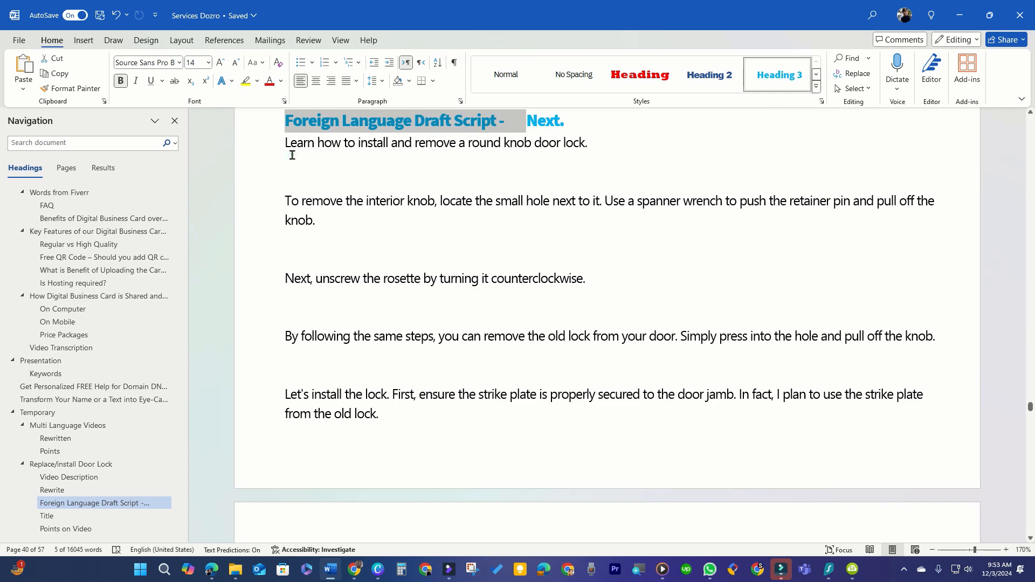
drag(289, 140, 769, 333)
scroll(377, 360, down, 5)
scroll(381, 365, down, 10)
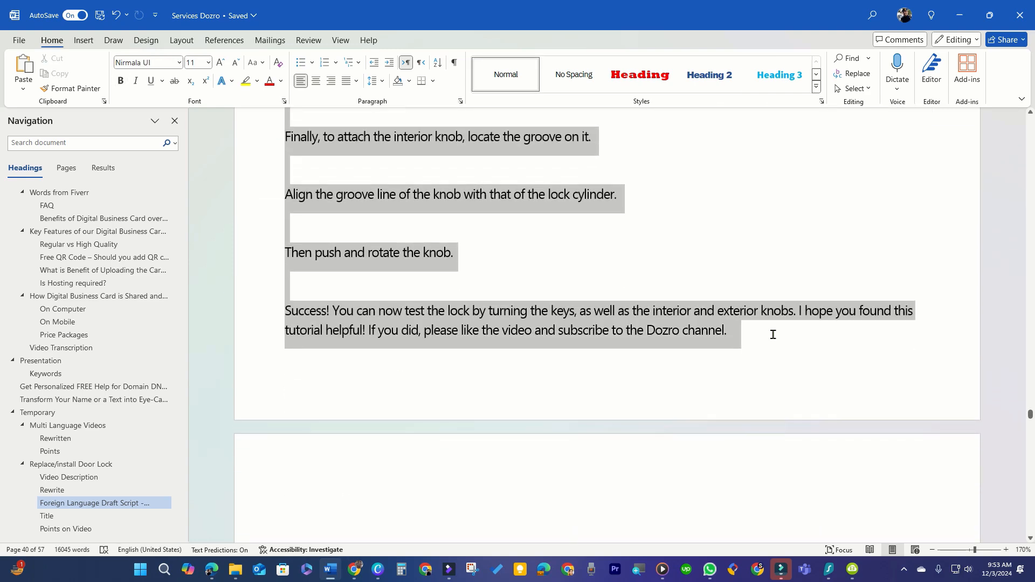
Translate the English door-lock script into Danish.
right_click(606, 311)
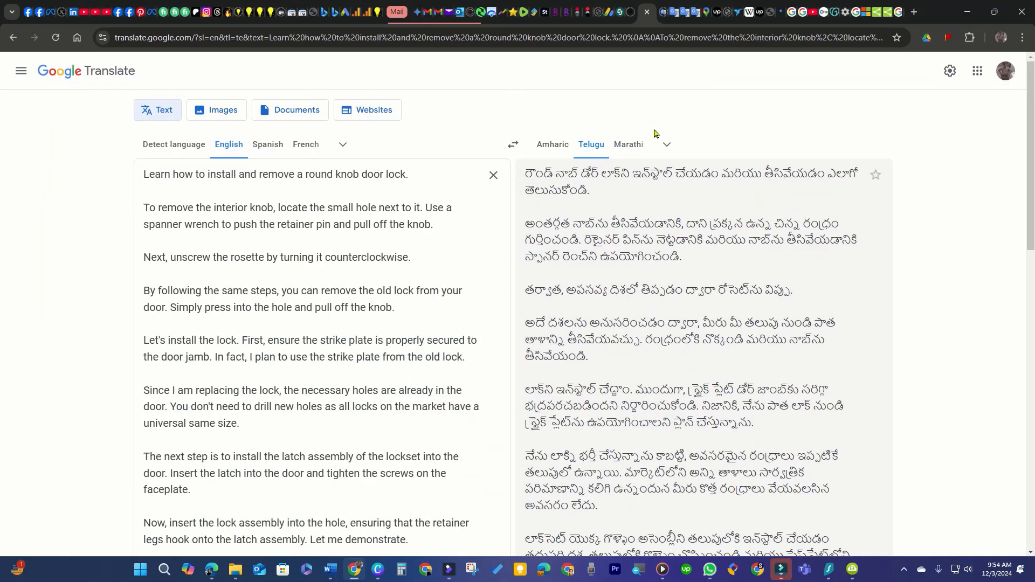
click(667, 147)
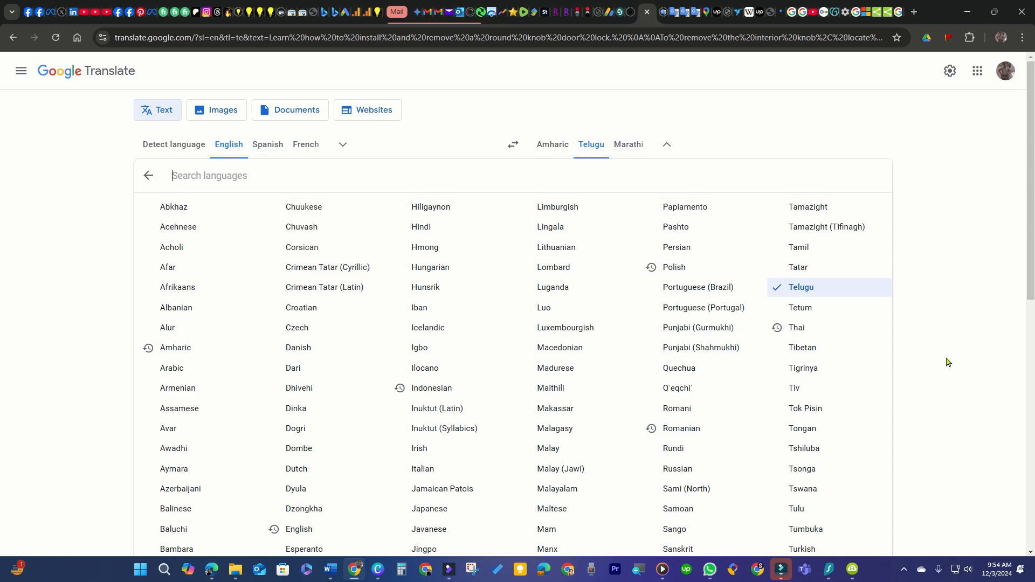
click(303, 350)
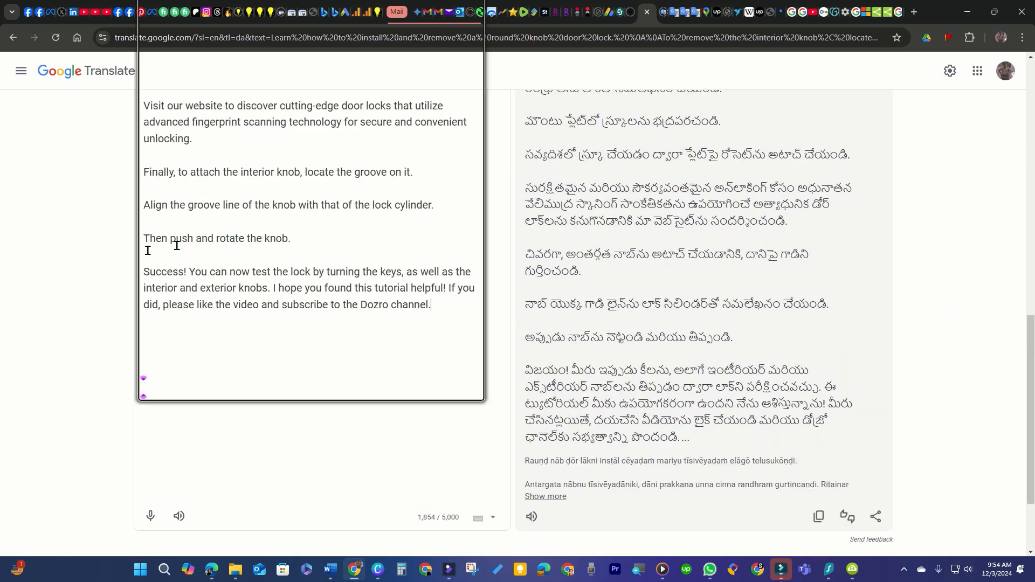
scroll(884, 224, up, 5)
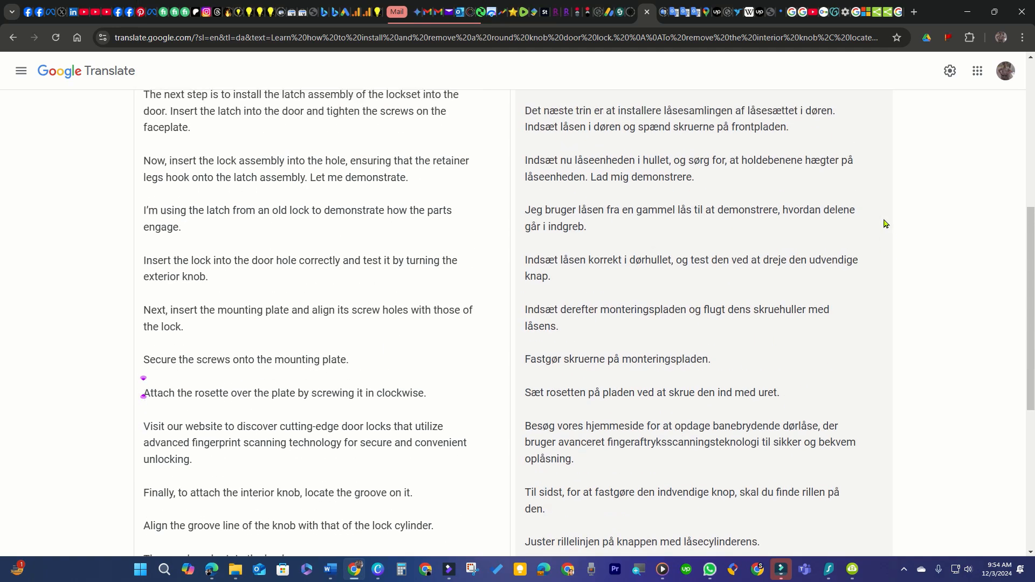
scroll(884, 223, up, 7)
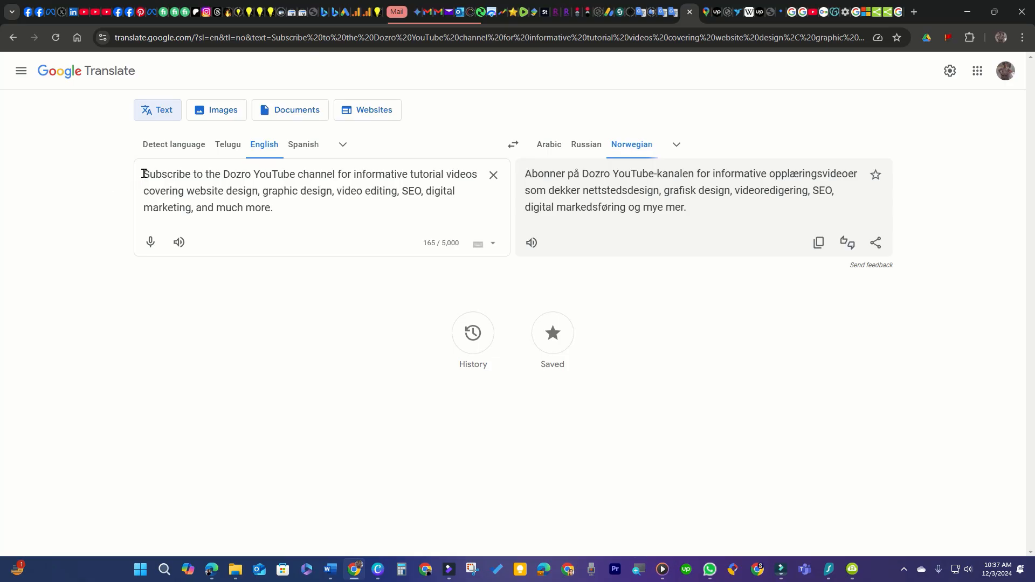
Delete the three 3-Languages.mp3 clips from the audio tracks and play the project from the start.
drag(144, 173, 287, 205)
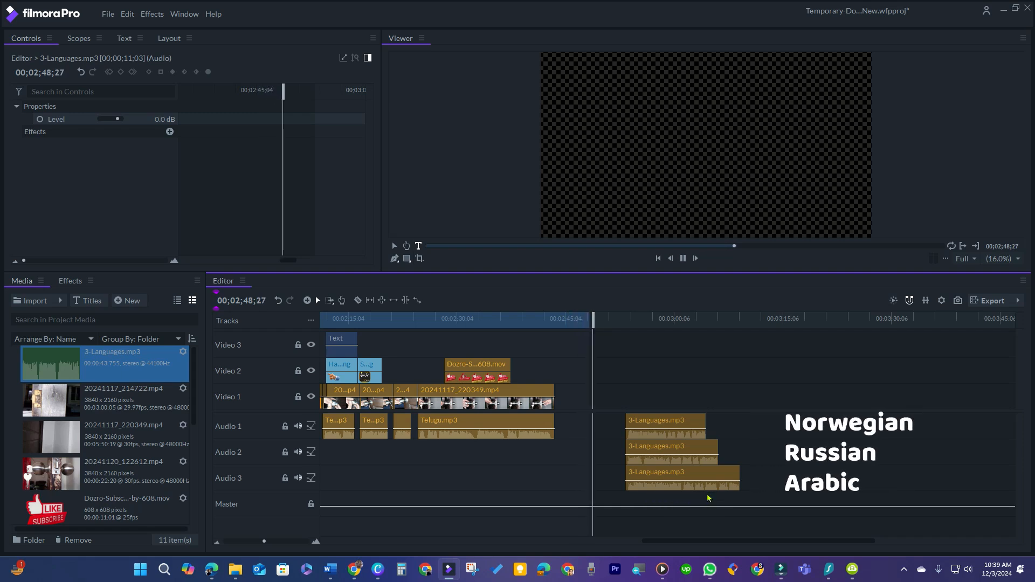
drag(662, 494, 662, 419)
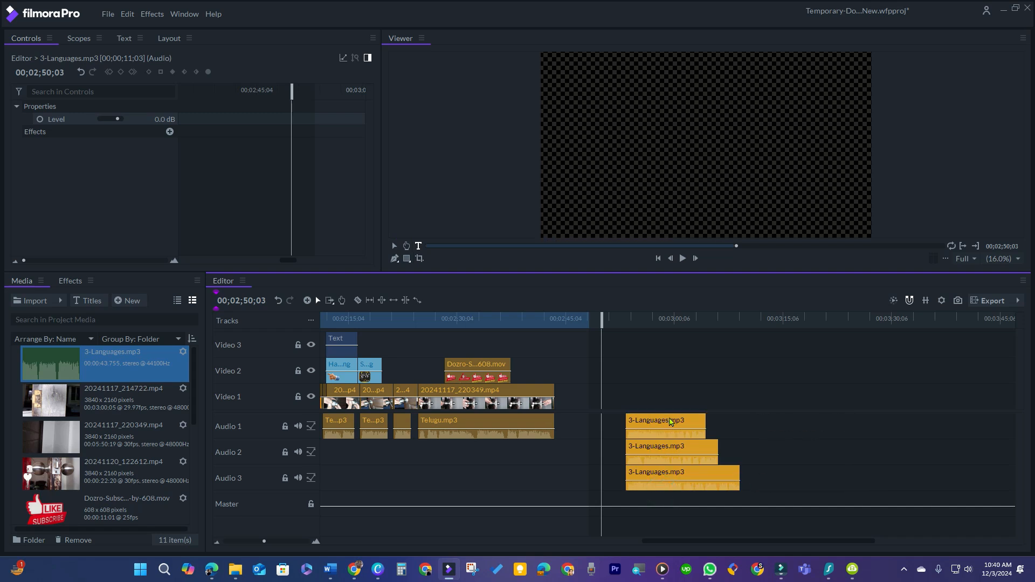
key(Delete)
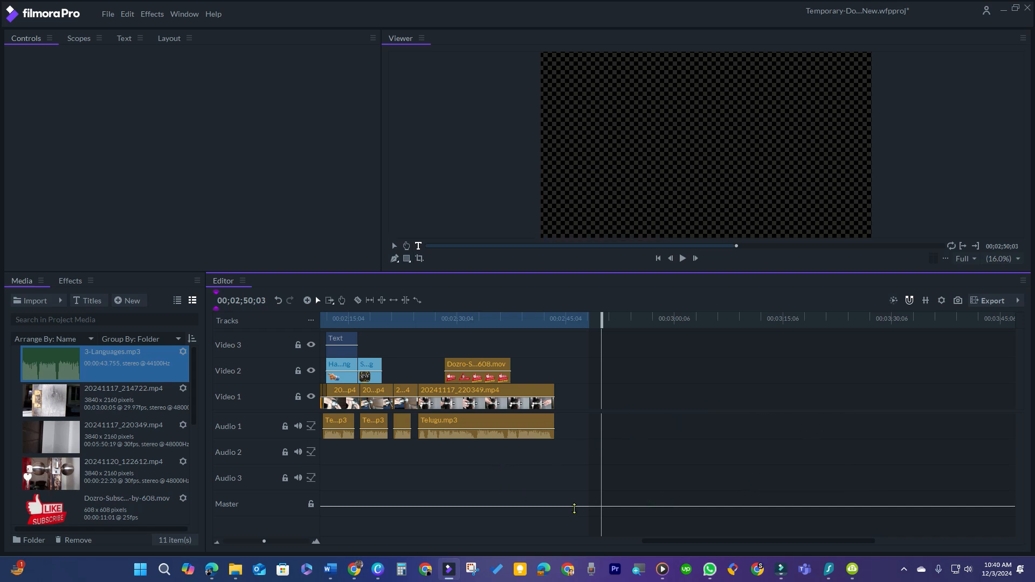
drag(650, 541, 500, 550)
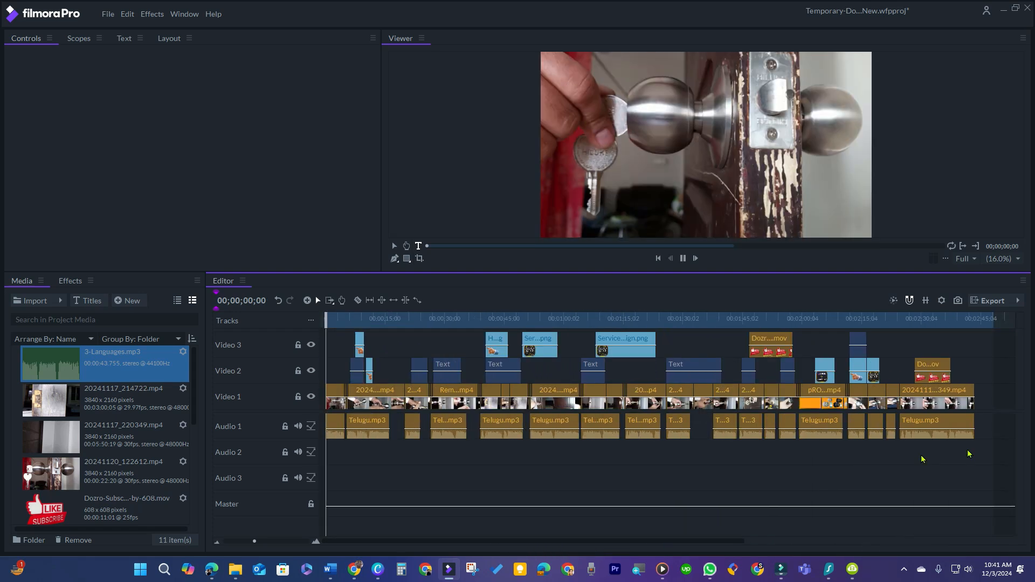
key(space)
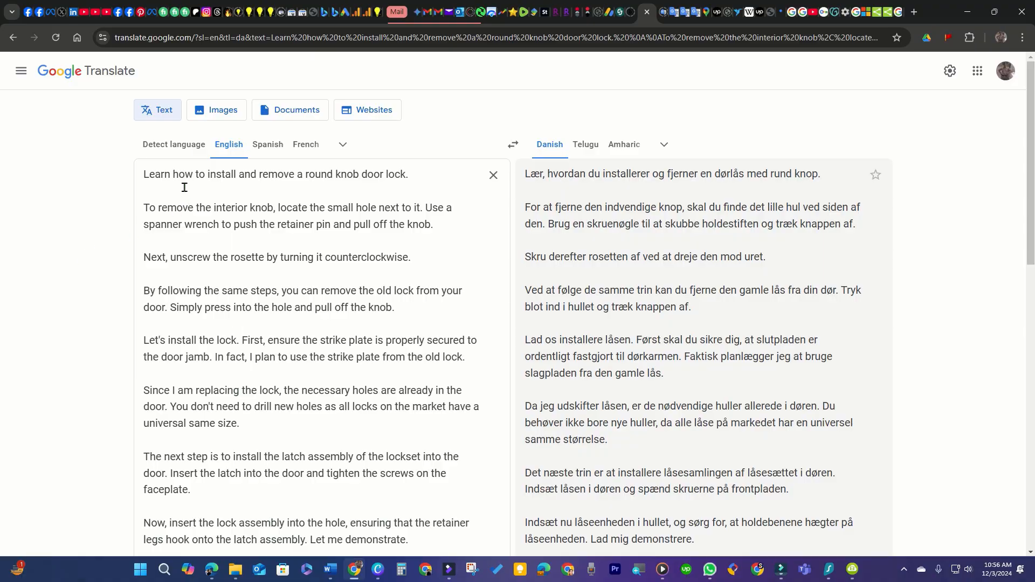
click(160, 240)
click(451, 578)
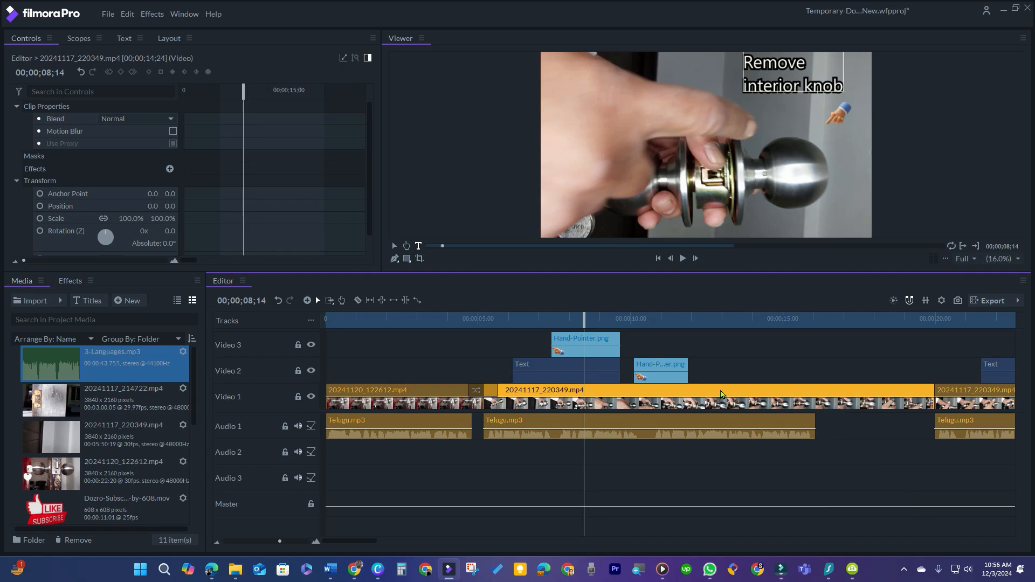
key(alt+Tab)
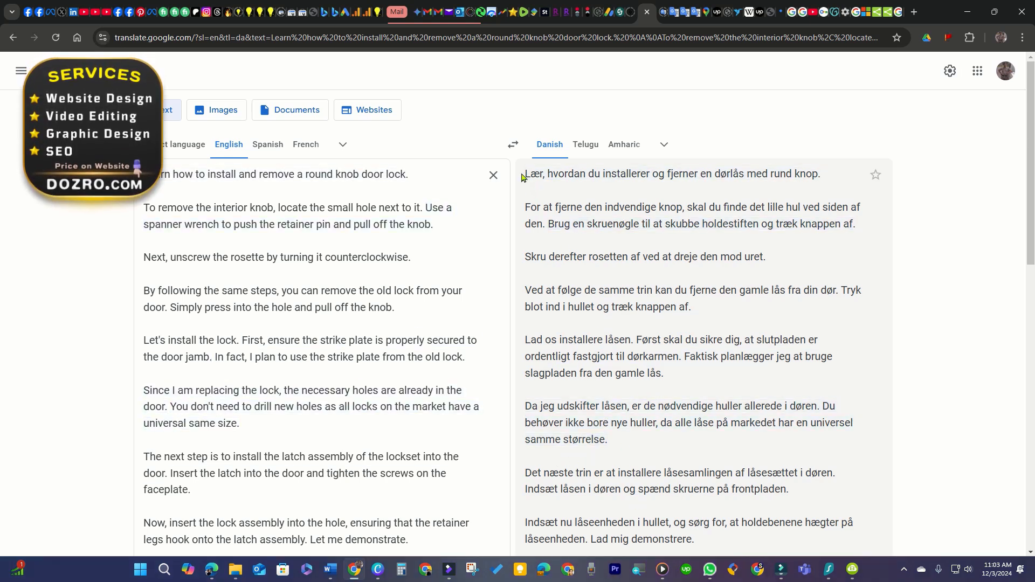
Copy the whole Danish translation and paste it as plain text under the Foreign Language Draft Script heading.
drag(522, 178, 668, 426)
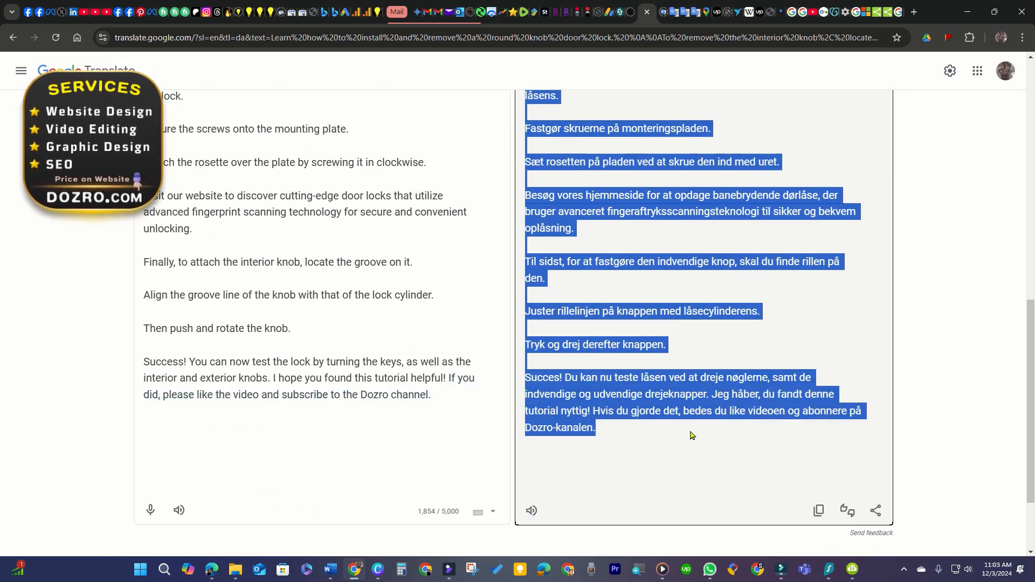
right_click(629, 381)
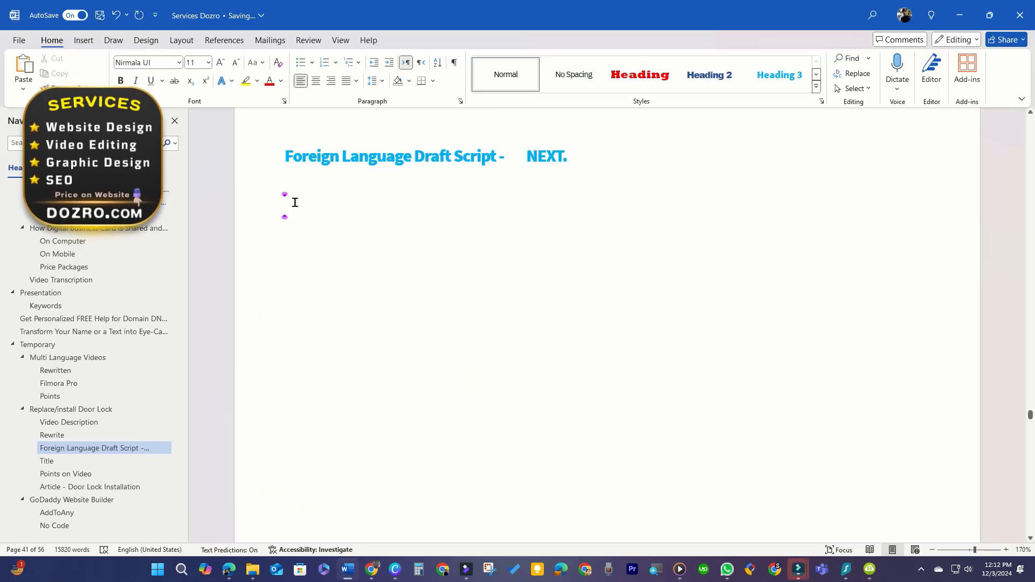
right_click(296, 203)
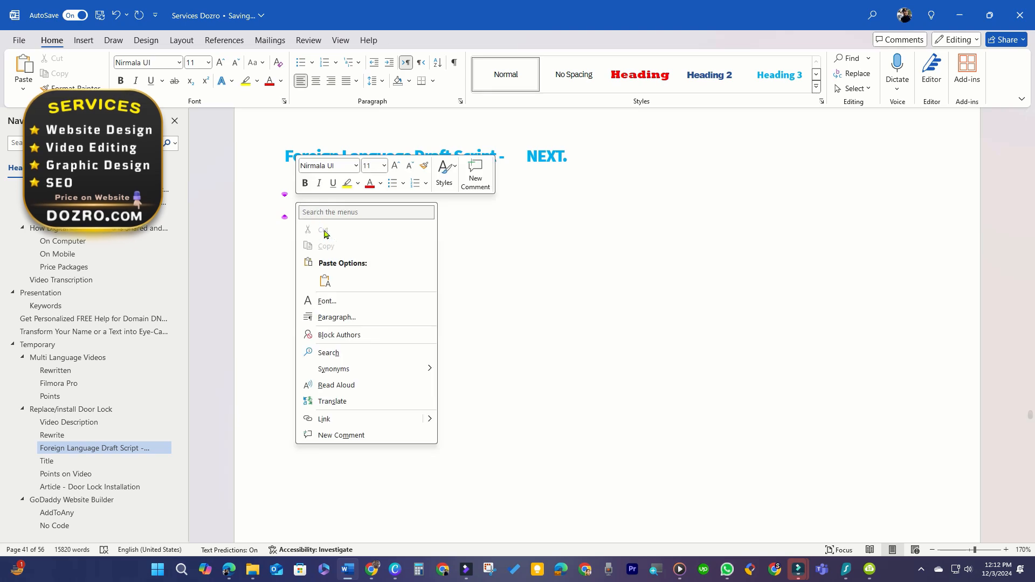
click(325, 281)
Copy the word NEXT. from the line above the heading.
scroll(356, 262, up, 5)
scroll(357, 263, up, 10)
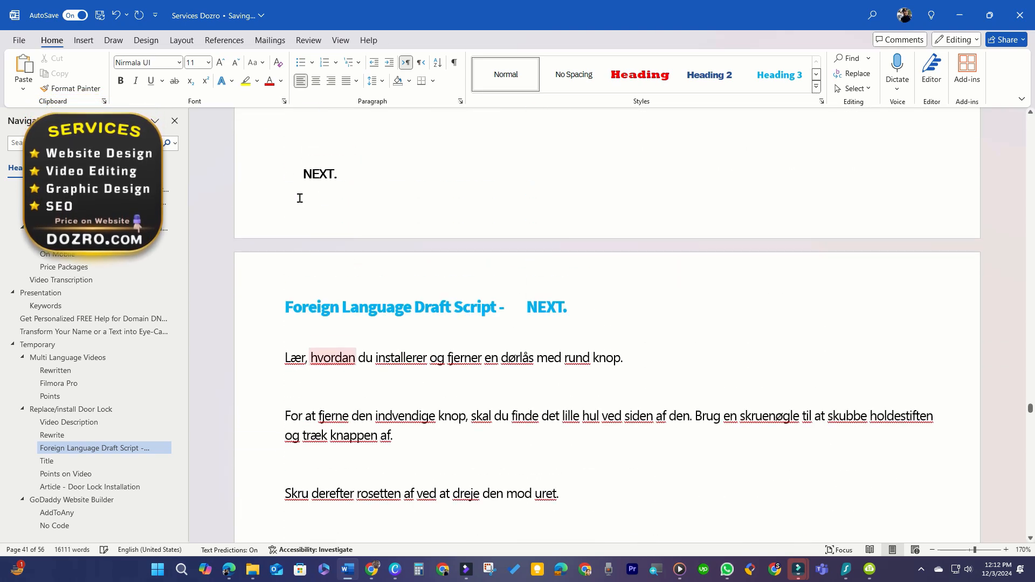
drag(288, 177, 359, 177)
right_click(315, 181)
click(352, 242)
Paste NEXT. as plain text into the blank lines after the first two Danish paragraphs.
scroll(350, 232, down, 3)
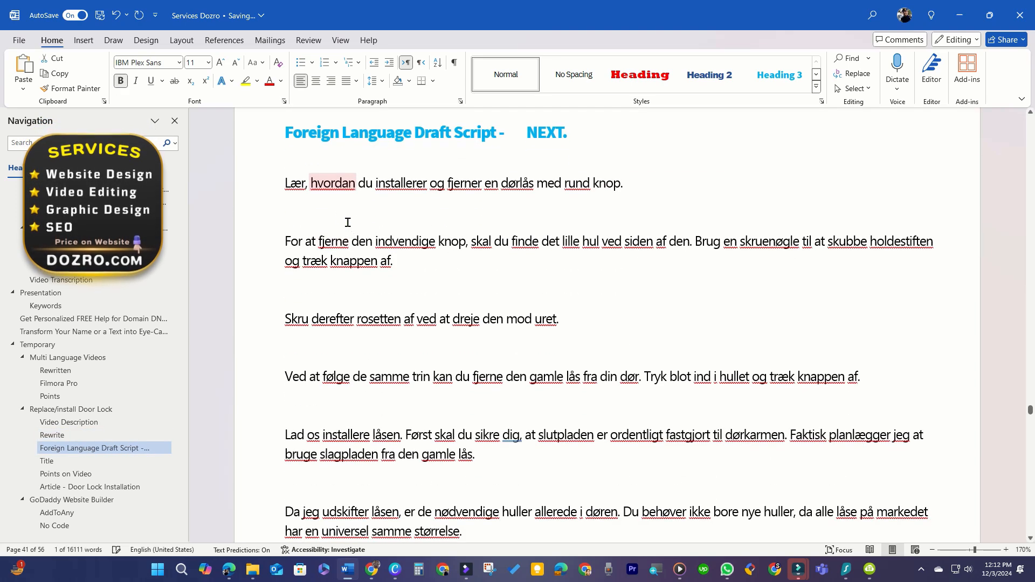
click(305, 216)
key(ctrl+v)
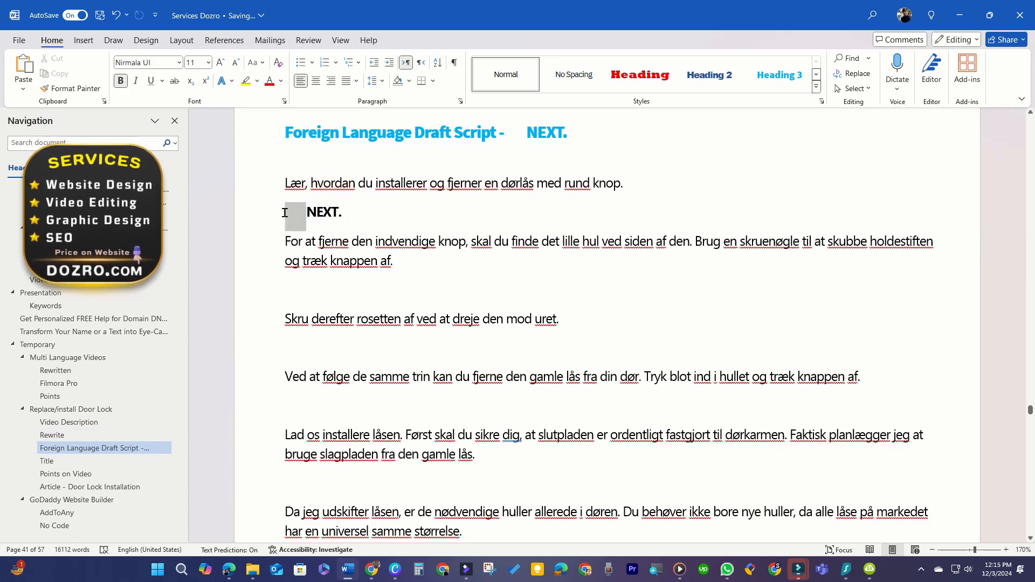
drag(283, 213, 292, 217)
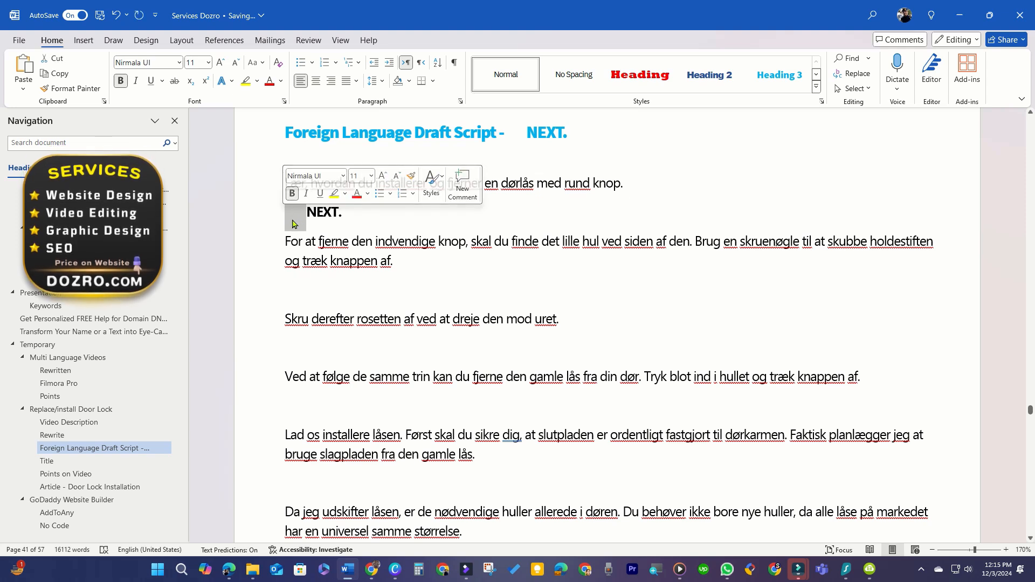
shift+click(342, 217)
key(ctrl+c)
right_click(301, 291)
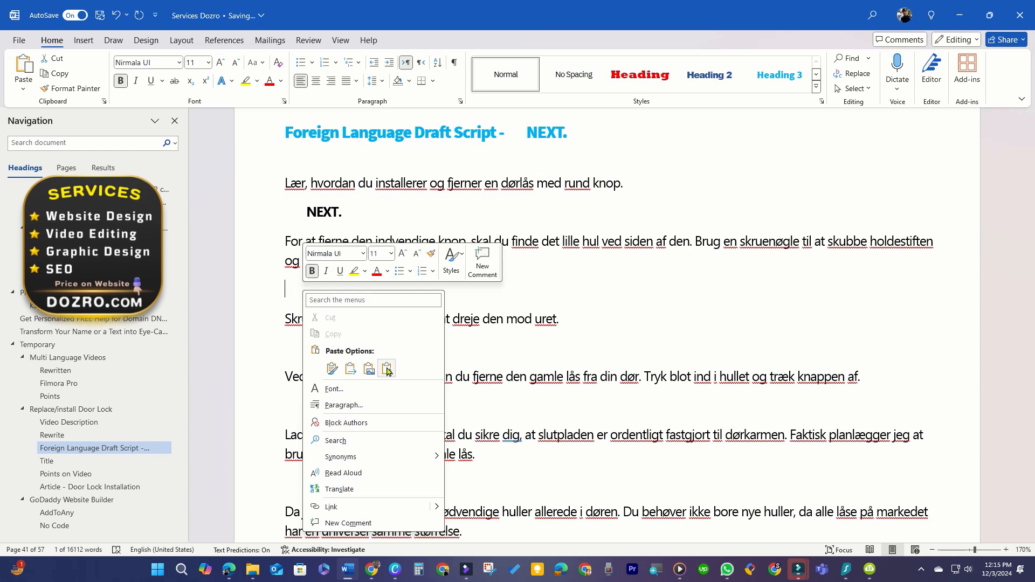
click(387, 369)
Paste NEXT. into each blank line between the following Danish paragraphs.
scroll(362, 314, down, 1)
scroll(362, 314, down, 2)
right_click(299, 166)
click(377, 238)
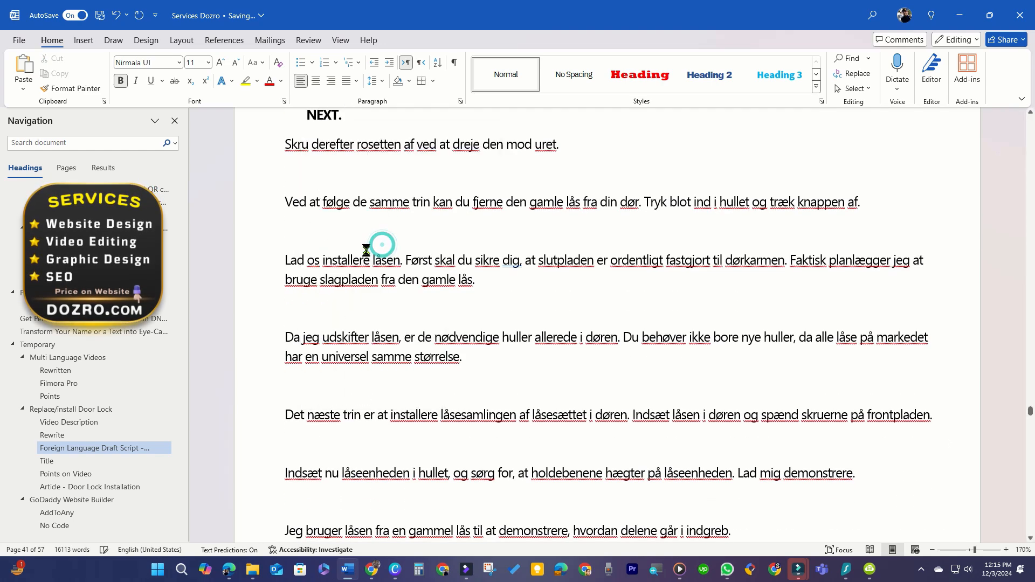
right_click(301, 232)
click(379, 304)
right_click(300, 307)
click(380, 380)
right_click(296, 381)
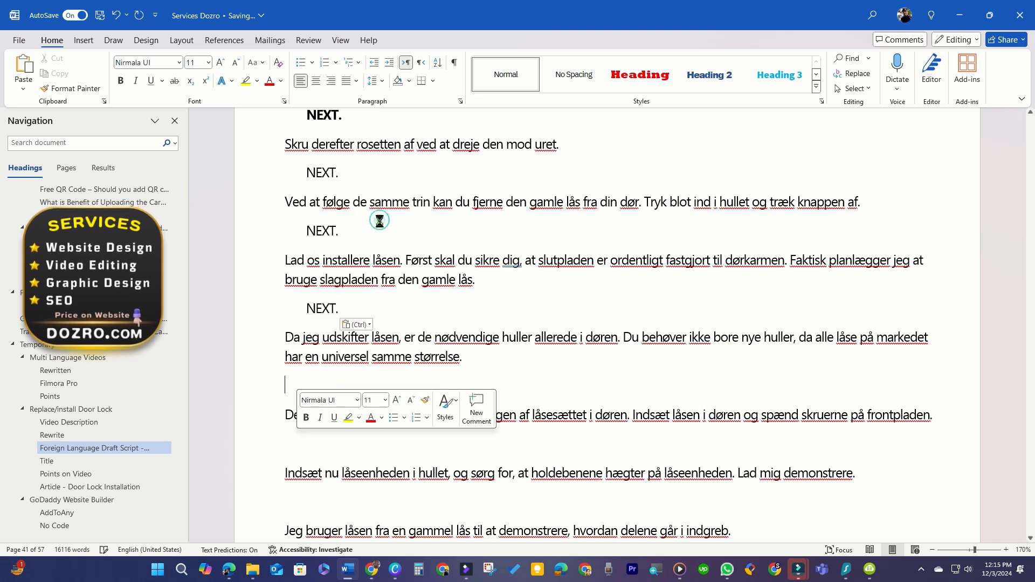
click(377, 216)
scroll(297, 310, down, 2)
right_click(296, 310)
click(377, 377)
scroll(307, 271, down, 2)
right_click(300, 243)
click(377, 319)
right_click(295, 295)
click(379, 372)
Paste NEXT. into the remaining blank lines between paragraphs down to the end of the Danish script.
scroll(293, 271, down, 2)
right_click(294, 271)
click(388, 351)
right_click(296, 326)
click(385, 172)
scroll(312, 280, down, 2)
right_click(294, 296)
click(389, 372)
scroll(296, 280, down, 2)
right_click(292, 225)
click(372, 302)
scroll(370, 300, down, 2)
right_click(293, 324)
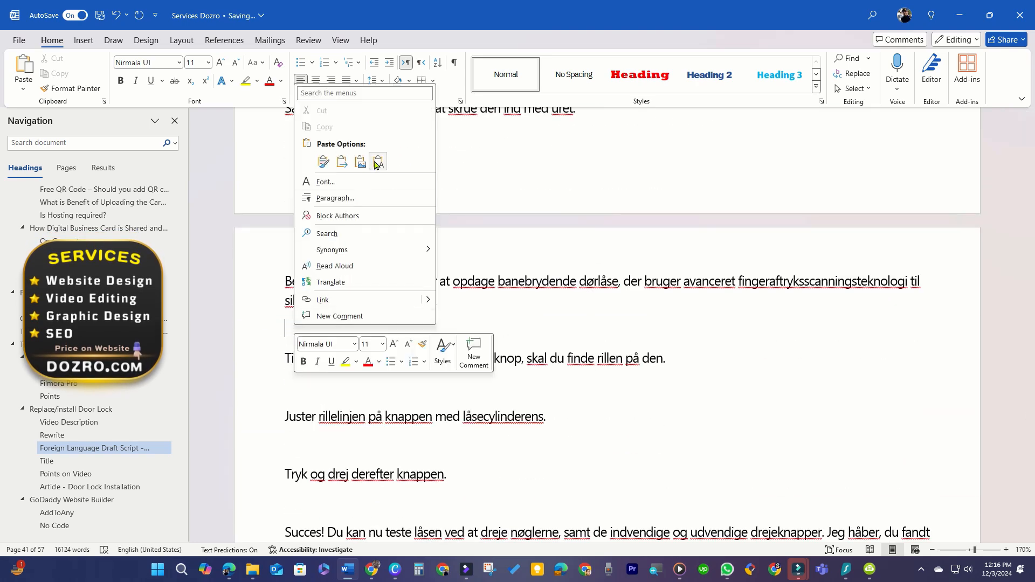
click(378, 162)
scroll(317, 255, down, 3)
right_click(317, 256)
click(399, 338)
scroll(323, 307, down, 2)
right_click(309, 226)
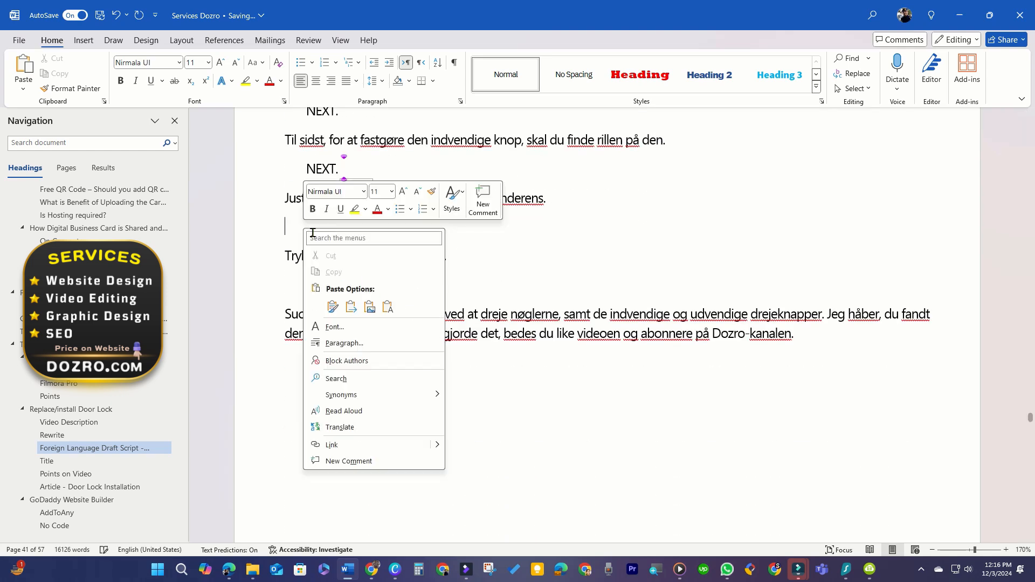
click(391, 306)
right_click(309, 285)
click(391, 368)
Select and copy the Danish script with its NEXT. markers.
scroll(370, 243, up, 20)
drag(285, 227, 851, 323)
right_click(557, 322)
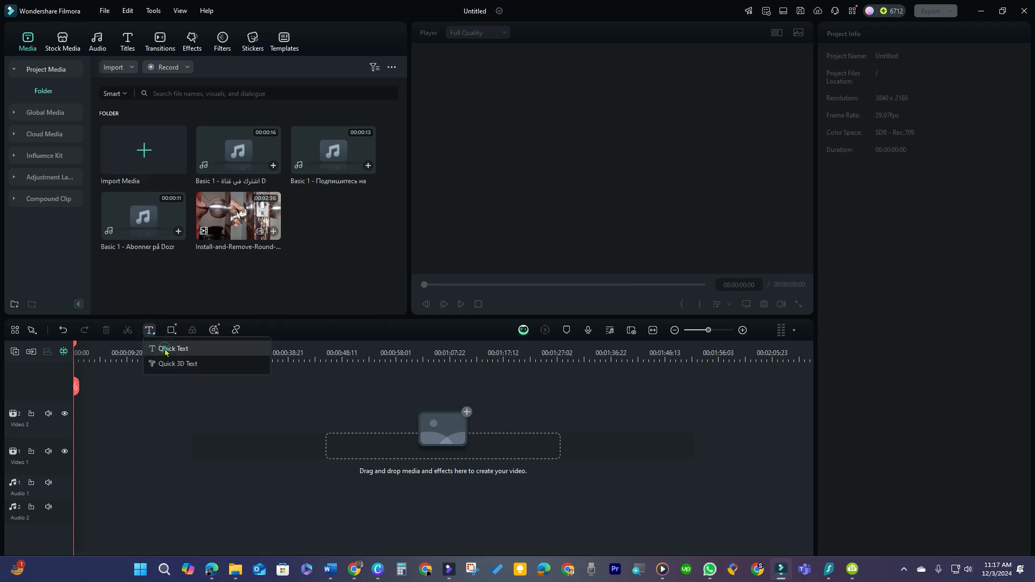
Add a Quick Text title to the timeline and replace its text with the copied Danish script.
click(166, 350)
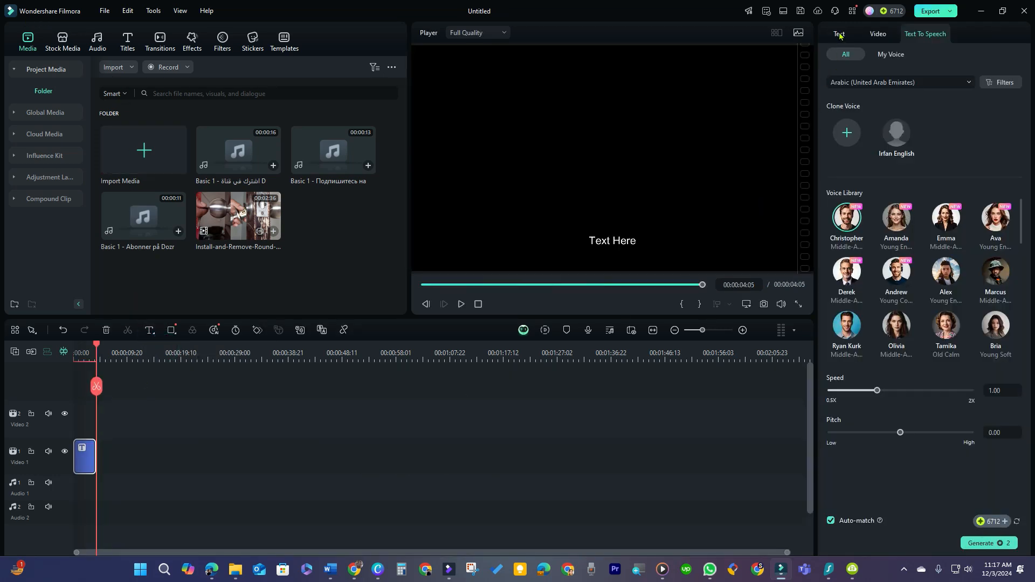
click(839, 35)
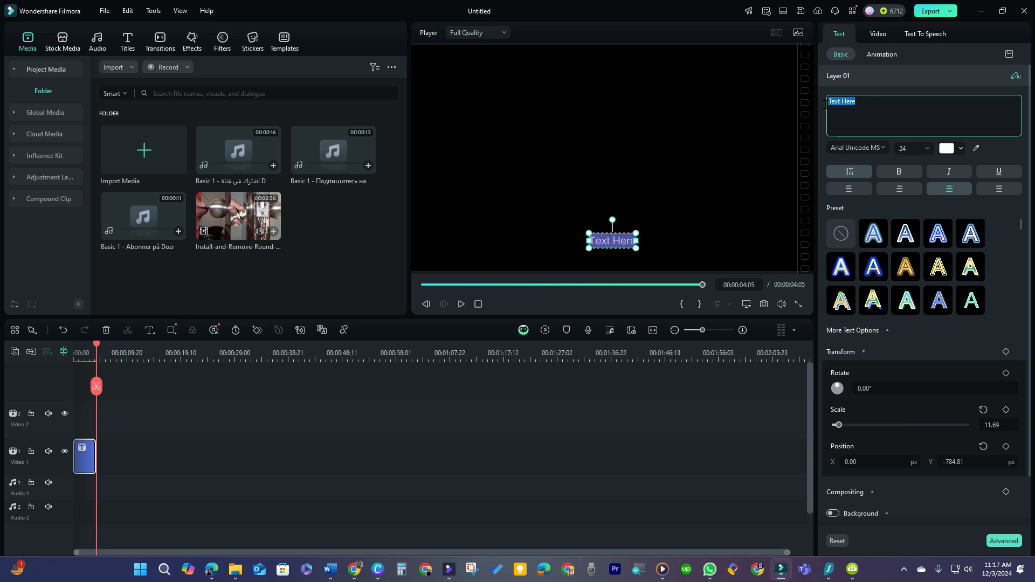
click(856, 138)
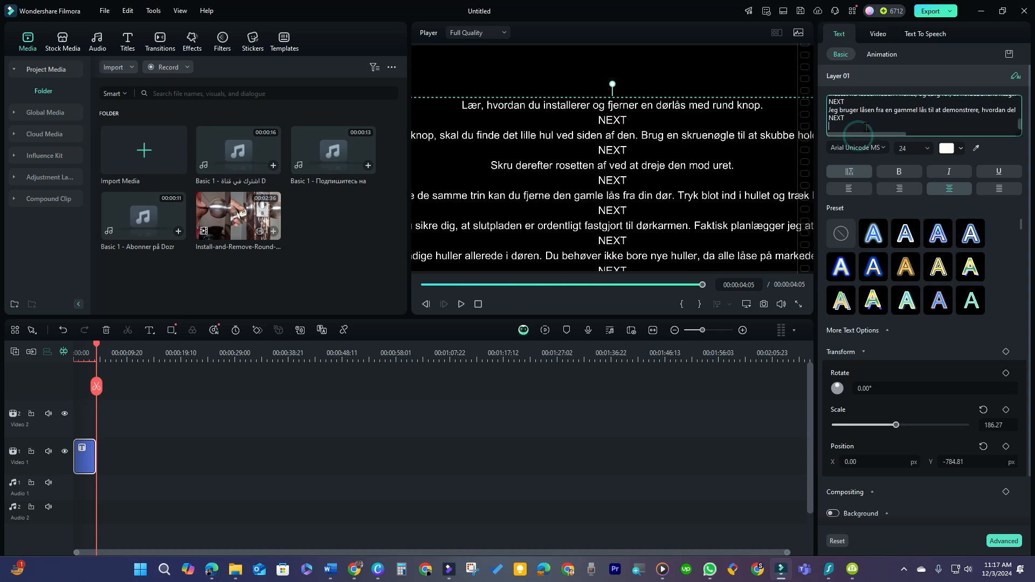
Generate text-to-speech from the script title with the language set to Danish (Denmark).
click(922, 35)
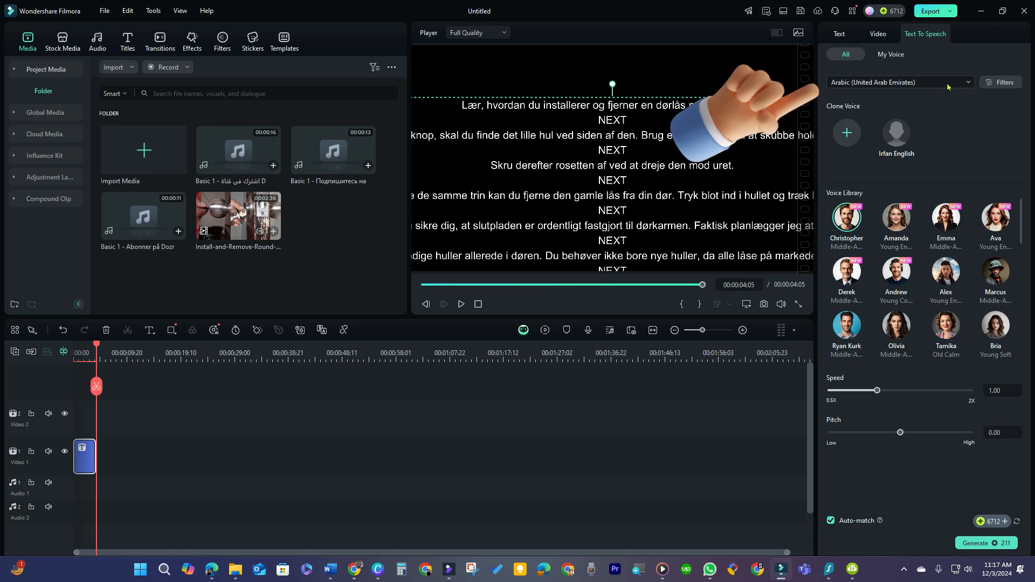
click(973, 87)
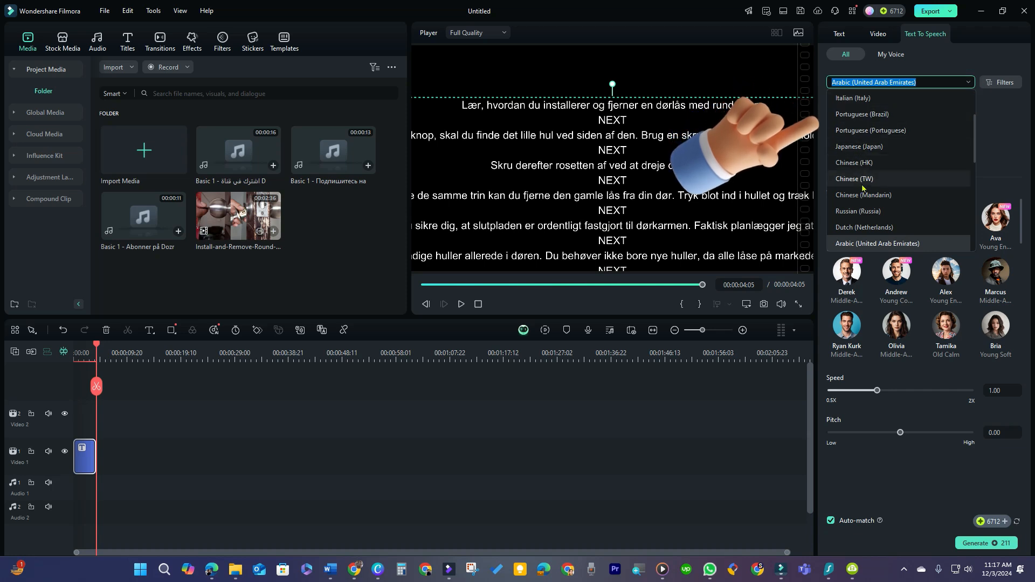
scroll(864, 211, down, 3)
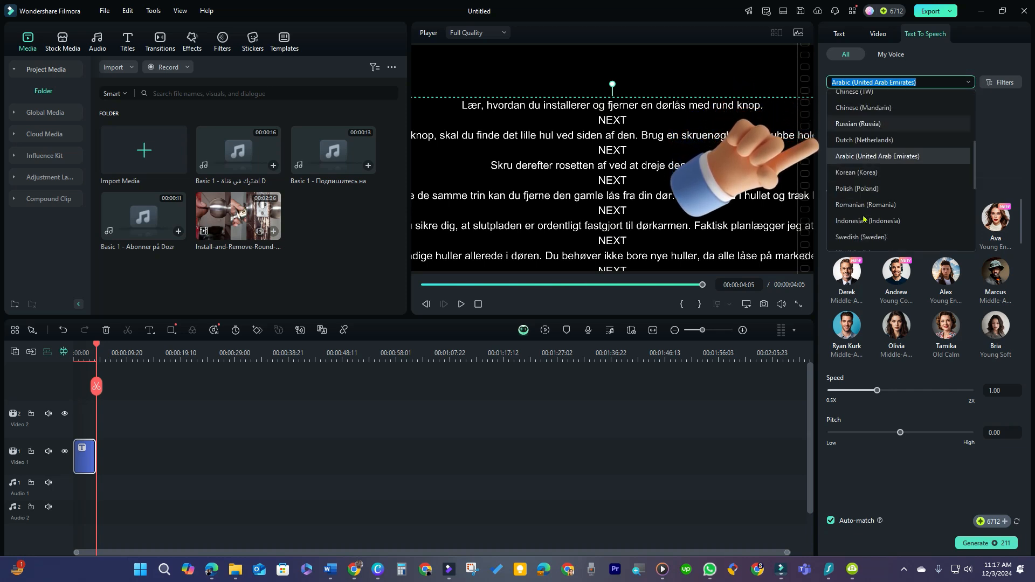
scroll(864, 219, down, 2)
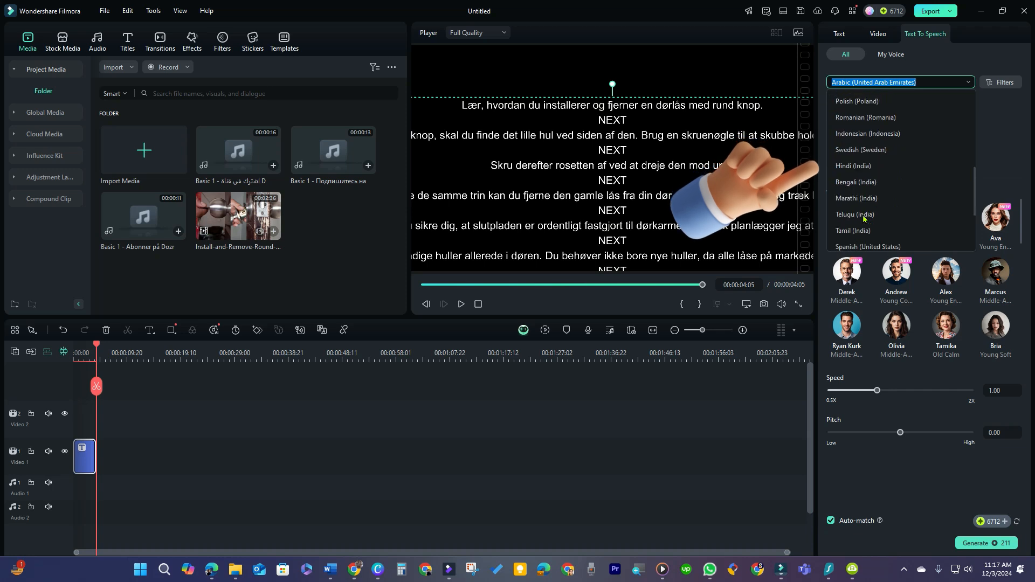
scroll(864, 219, down, 1)
scroll(864, 216, down, 1)
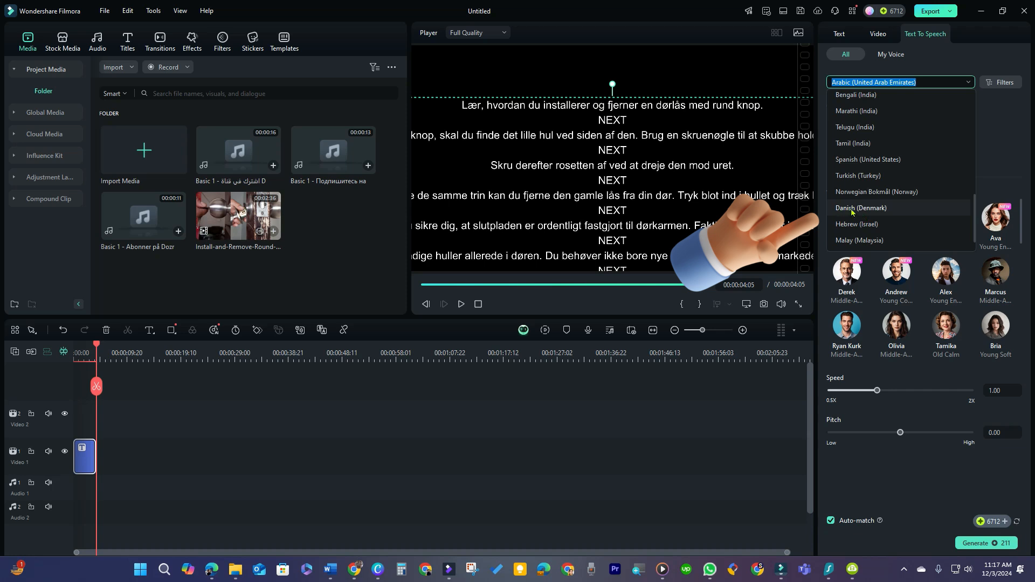
click(852, 209)
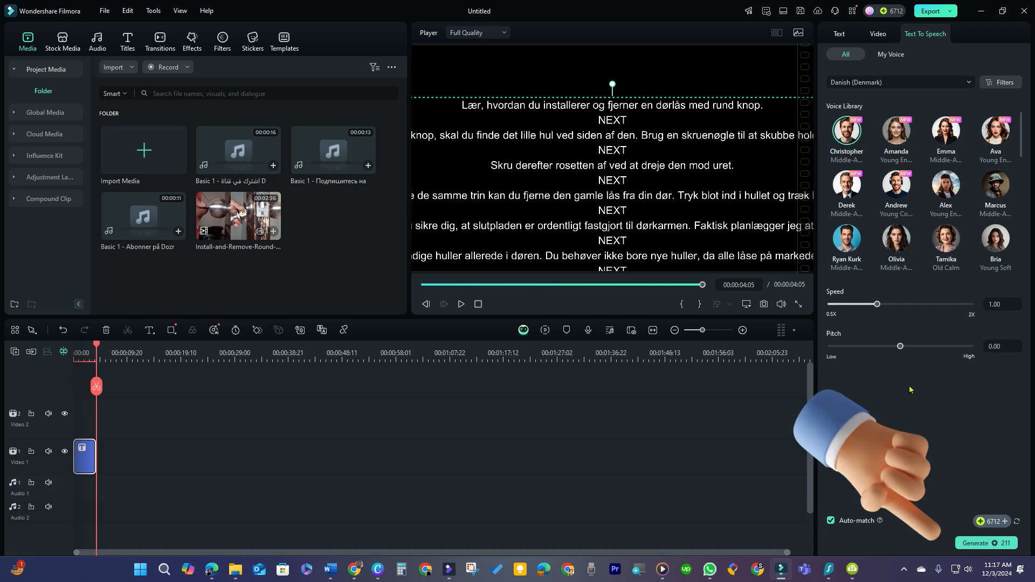
click(977, 543)
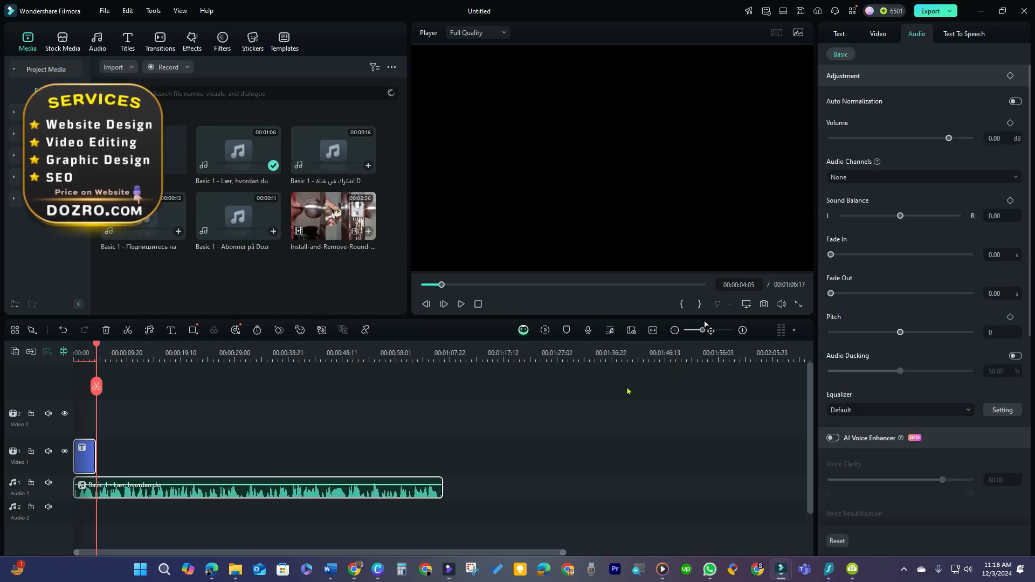
Export the generated Danish voiceover as an MP3 audio file.
click(932, 11)
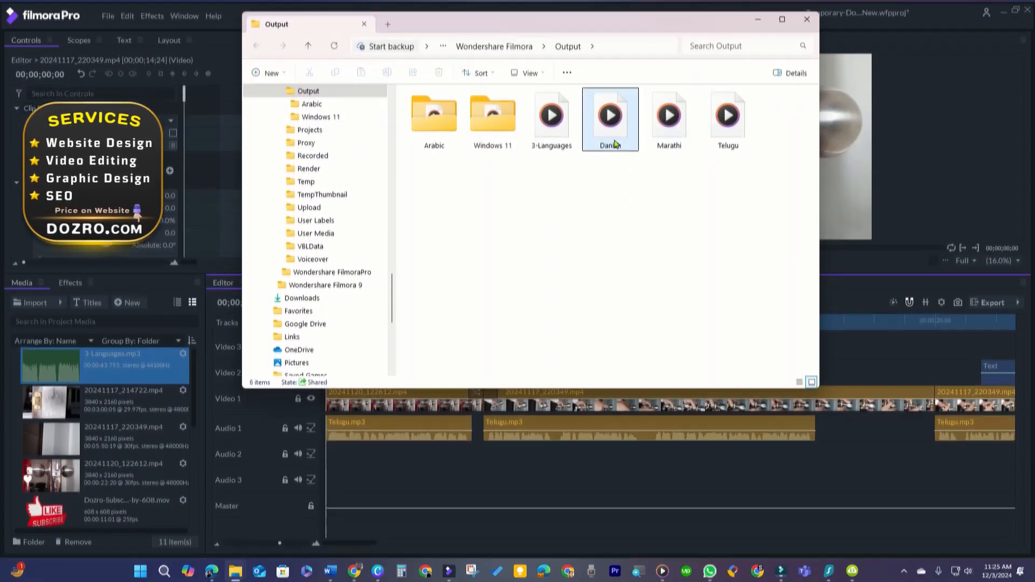
Switch to FilmoraPro, import Danish.mp3 and place it on the Audio 2 track at the timeline start.
drag(611, 116, 27, 432)
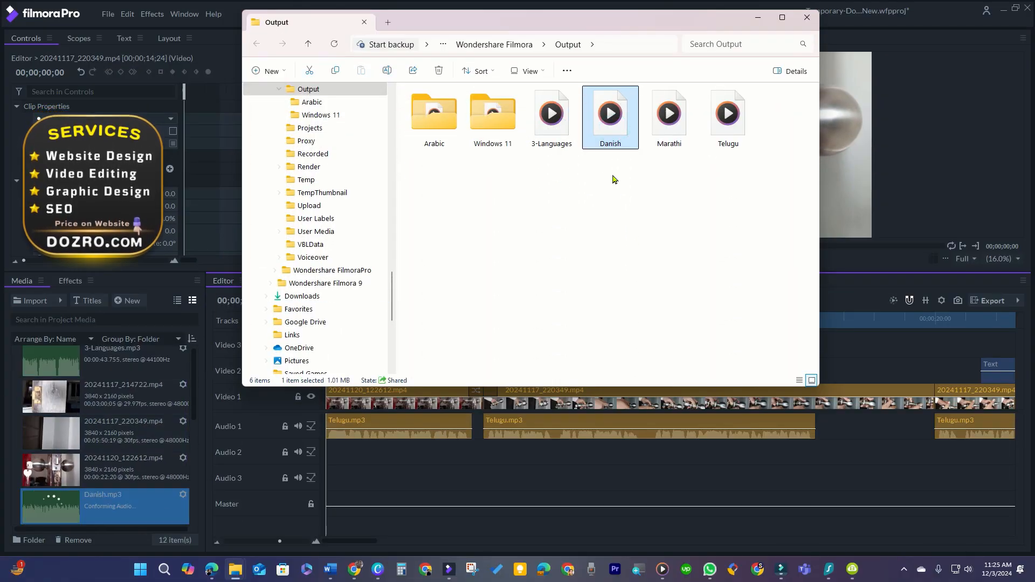
click(756, 19)
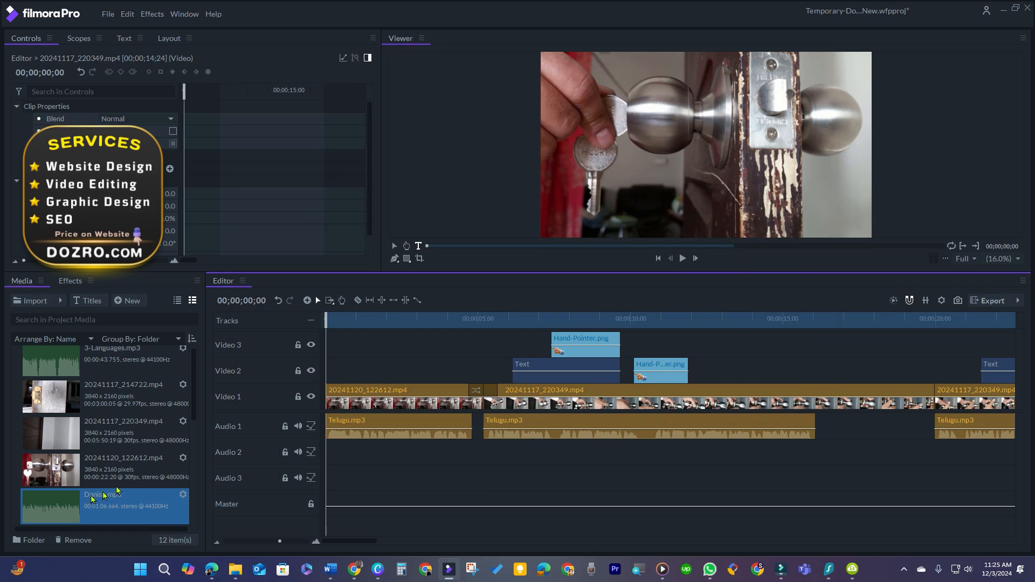
drag(49, 513, 327, 455)
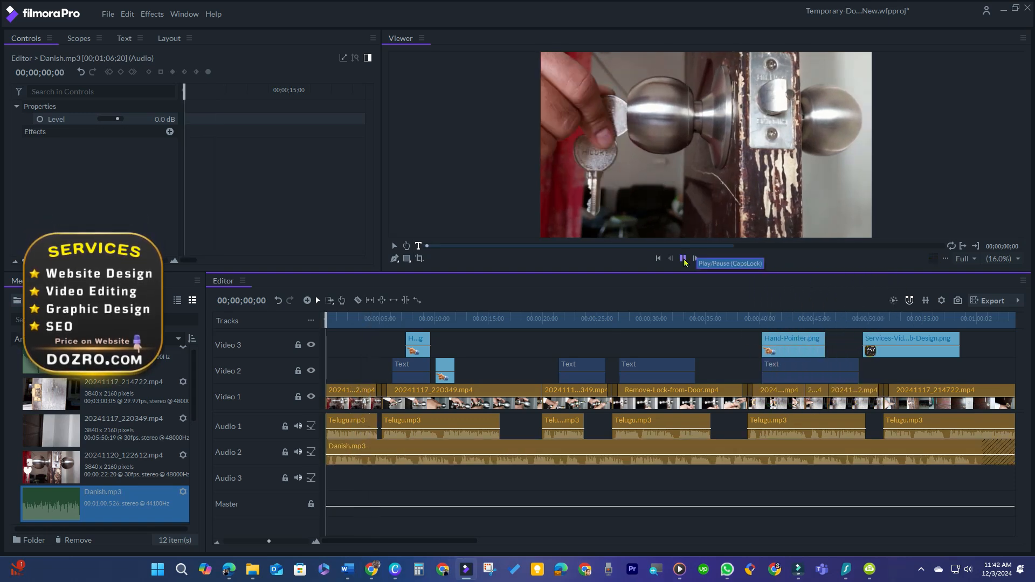
Play the timeline and mute the Audio 1 Telugu track.
click(683, 259)
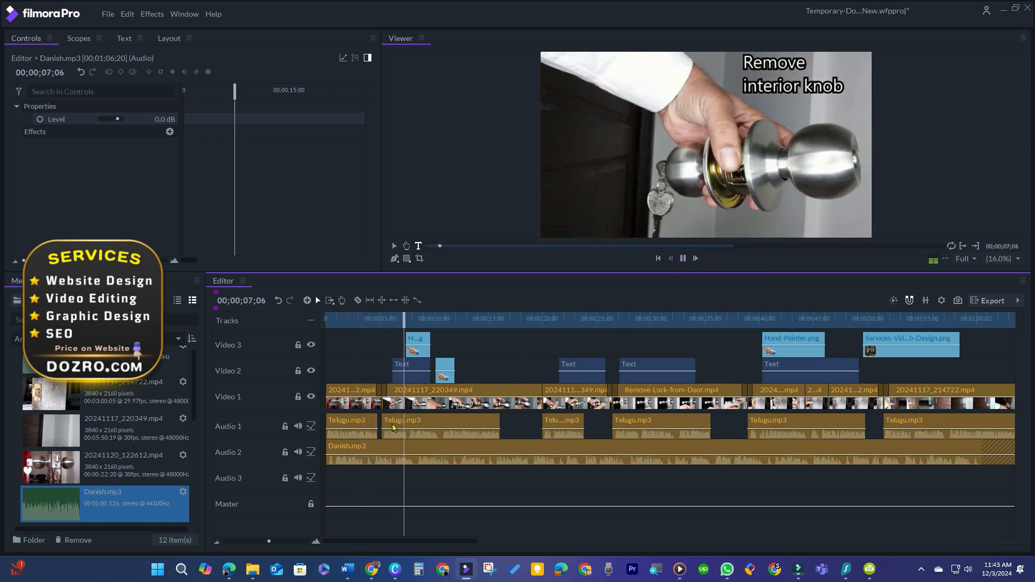
click(299, 427)
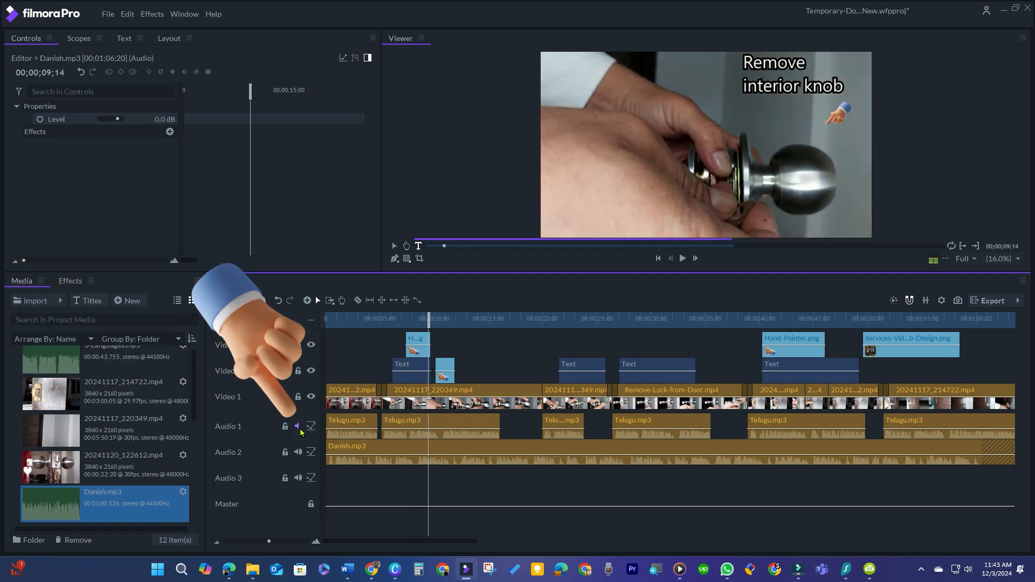
Pull down the volume level of each Telugu clip on Audio 1.
drag(344, 428, 401, 454)
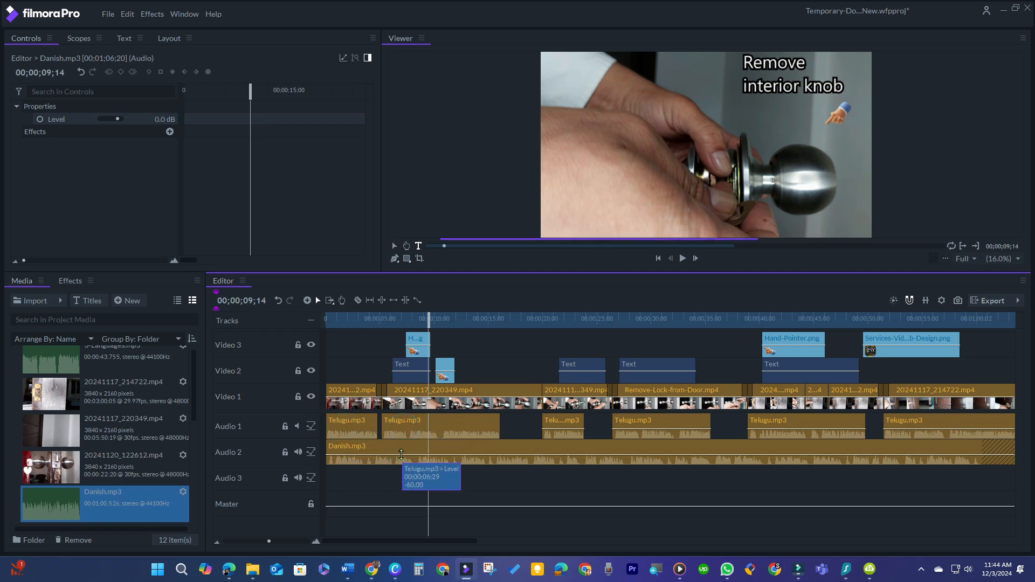
drag(559, 430, 558, 454)
drag(625, 430, 624, 458)
drag(766, 431, 767, 458)
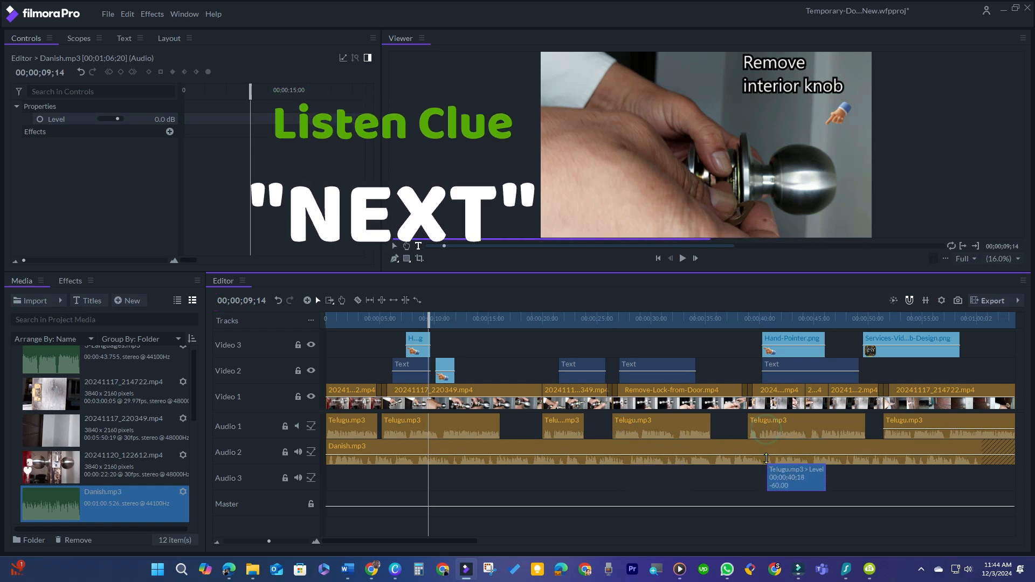
mouse_move(902, 428)
mouse_down()
mouse_move(902, 456)
mouse_move(902, 447)
mouse_up()
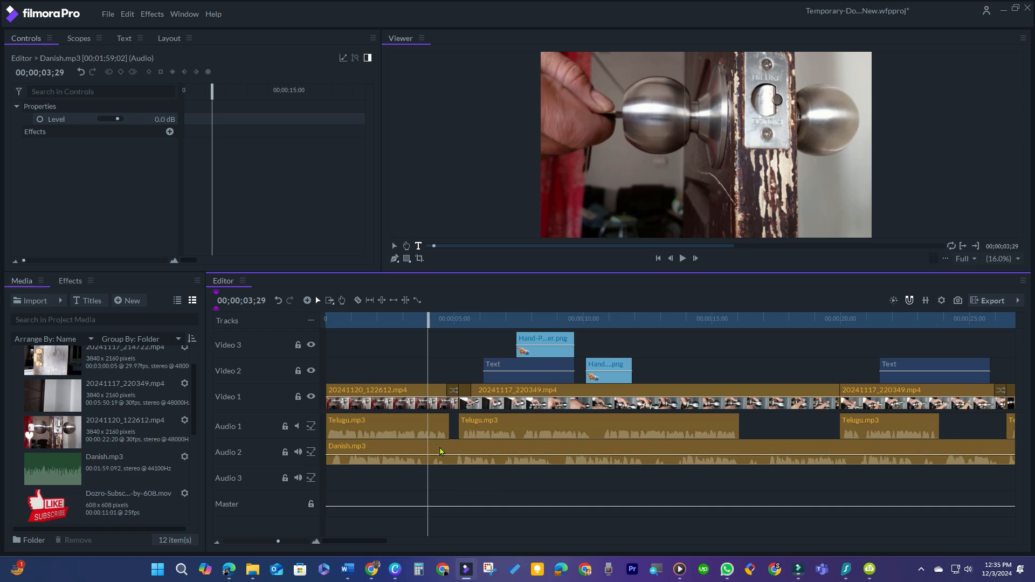
Split out and delete the first NEXT segment from the Danish voiceover clip.
click(441, 451)
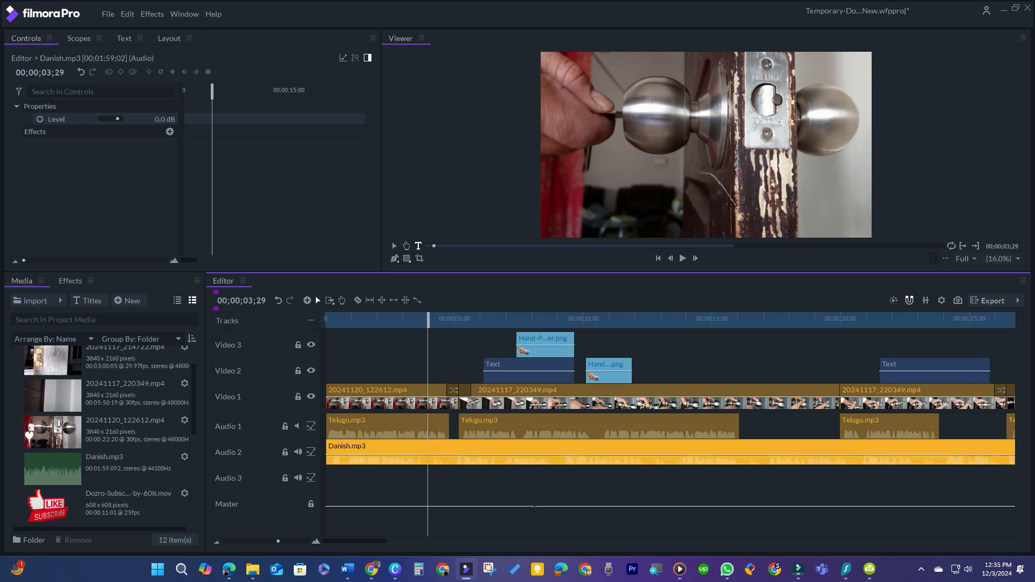
key(ctrl+shift+d)
drag(446, 327, 452, 335)
click(455, 452)
key(ctrl+shift+d)
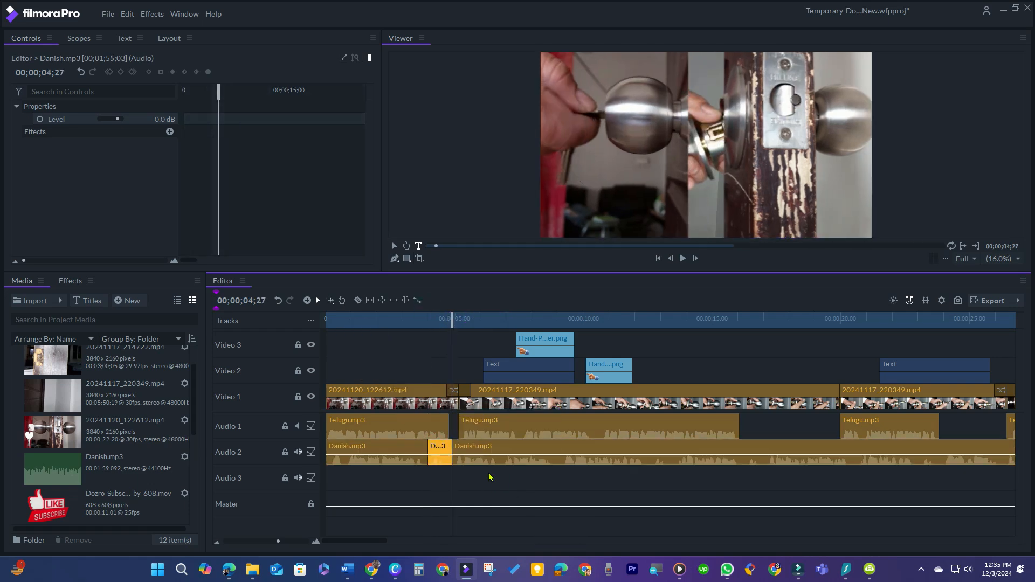
key(Delete)
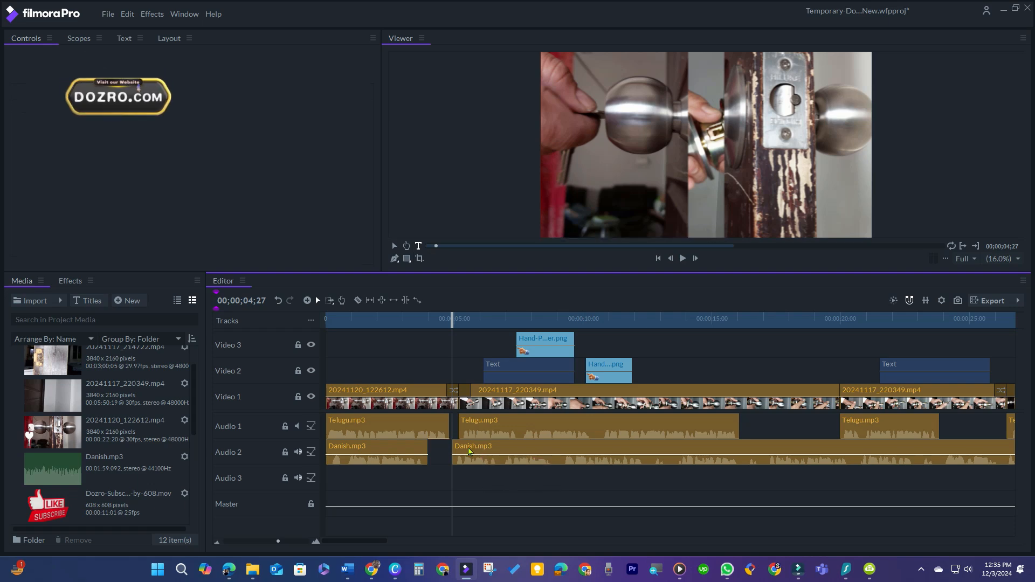
Shift the remaining Danish clip slightly right to align with the next Telugu clip.
click(469, 449)
drag(471, 450, 476, 452)
drag(452, 320, 673, 356)
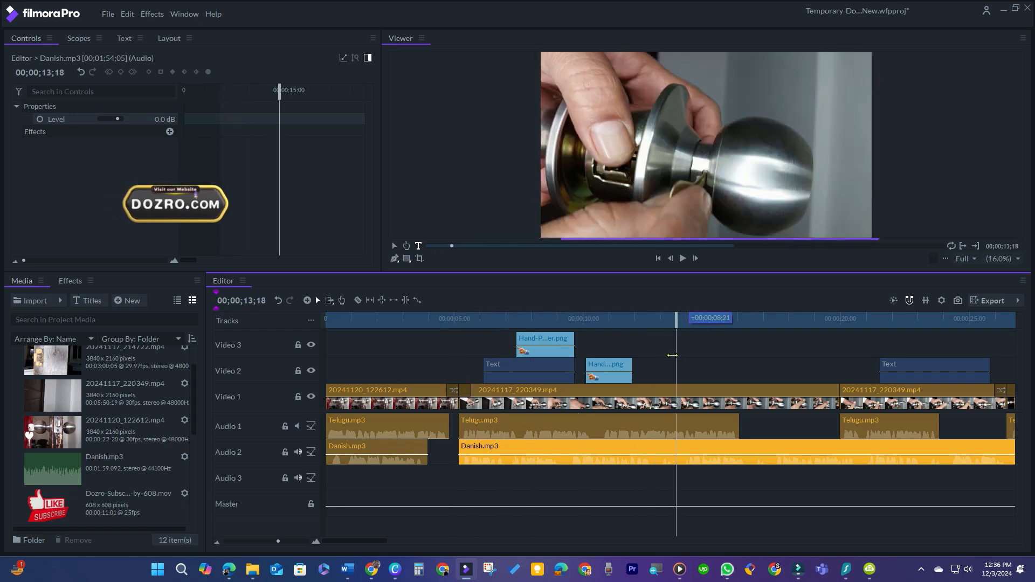
Cut out the next NEXT segment and move the following Danish clip under the next Telugu clip.
click(688, 482)
mouse_move(675, 319)
mouse_down()
mouse_move(643, 322)
mouse_move(684, 336)
mouse_up()
click(665, 452)
key(ctrl+shift+d)
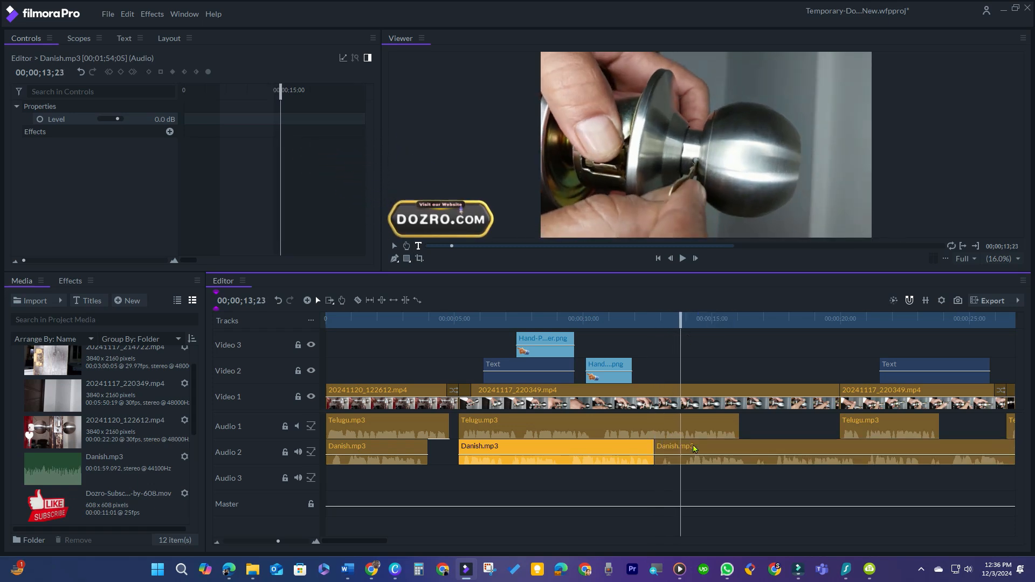
click(695, 451)
key(ctrl+shift+d)
key(Delete)
drag(710, 453, 861, 452)
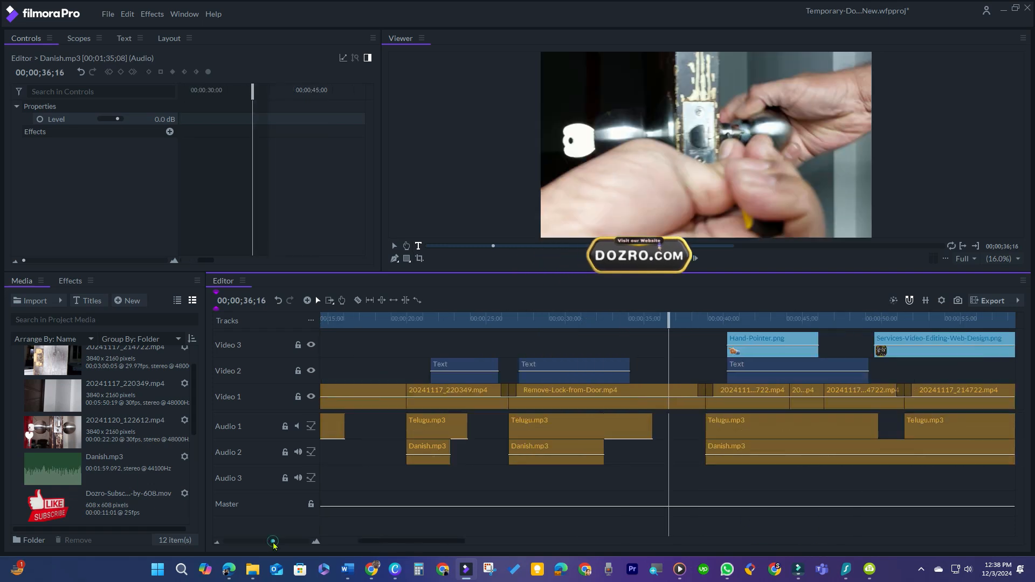
Select and delete the Telugu clips on Audio 1 in the first part of the timeline.
drag(272, 542, 267, 542)
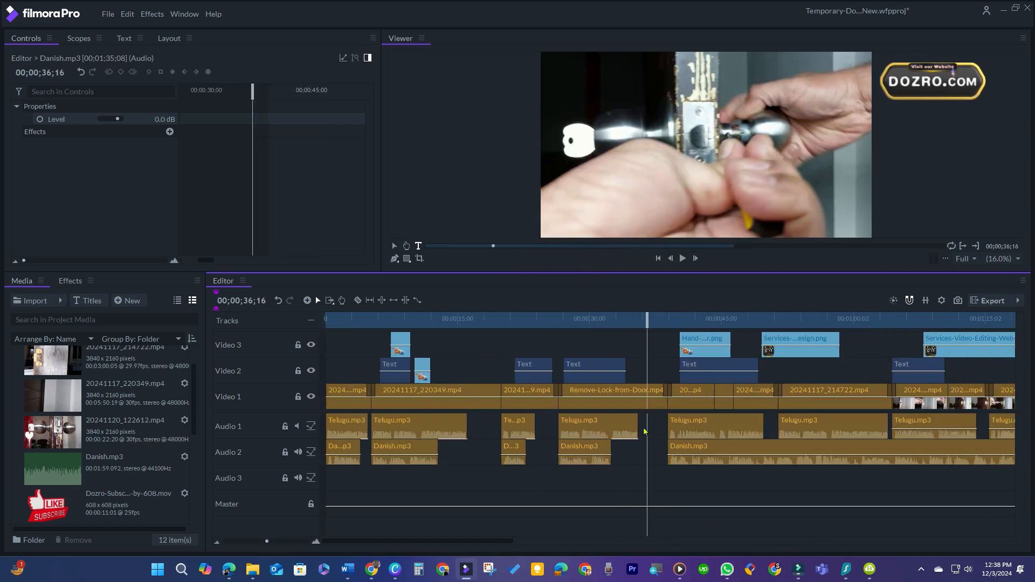
drag(646, 430, 331, 427)
key(Delete)
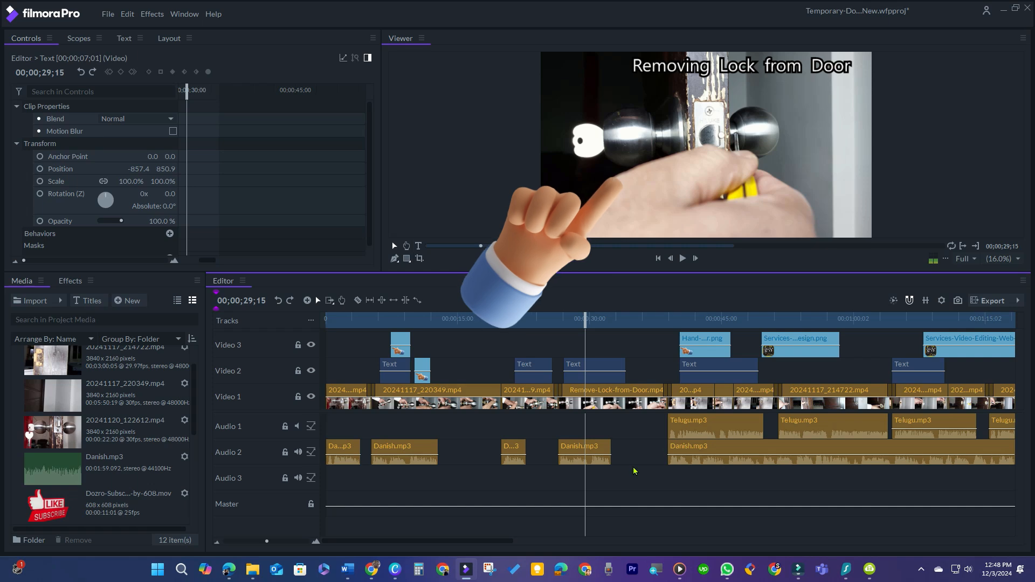
Cut out the NEXT segment near 48 seconds and shift the following Danish clip right.
key(space)
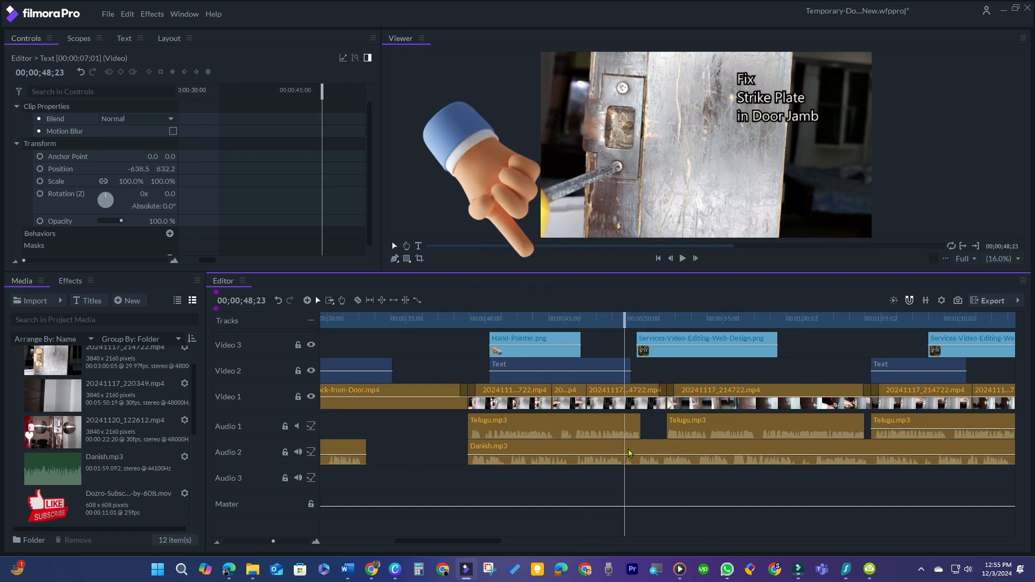
click(629, 451)
key(ctrl+shift+d)
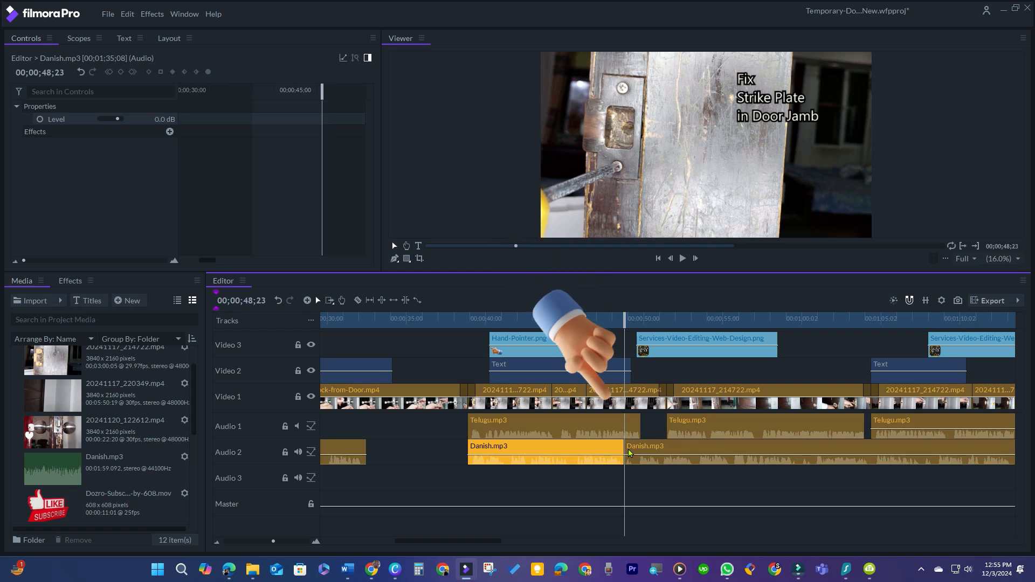
key(space)
key(space)
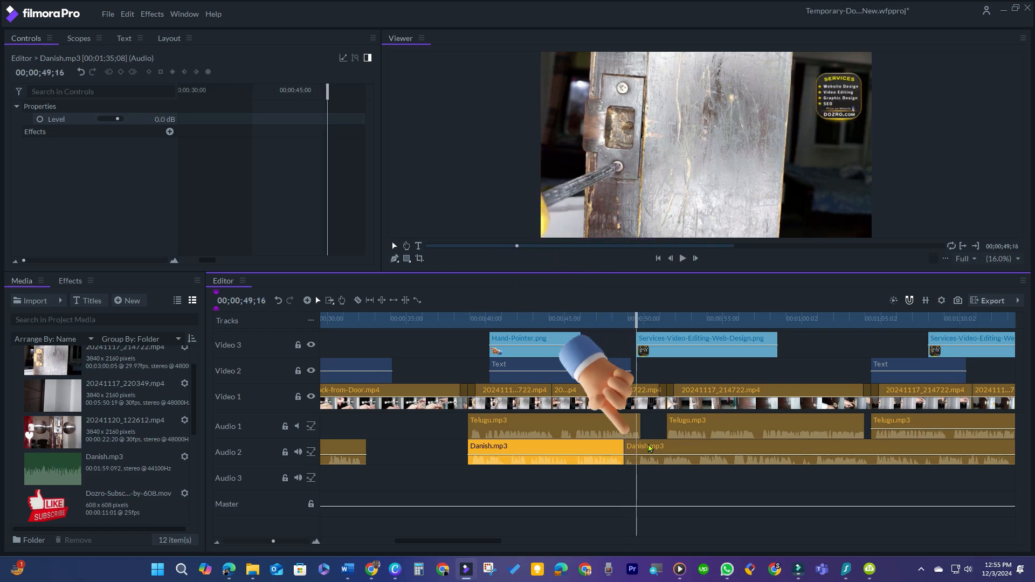
click(649, 446)
key(ctrl+shift+d)
key(Delete)
click(649, 448)
drag(649, 451, 680, 451)
Cut out the NEXT segment near 1:01 and shift the following Danish clip right.
drag(468, 541, 513, 542)
drag(357, 323, 546, 322)
click(568, 479)
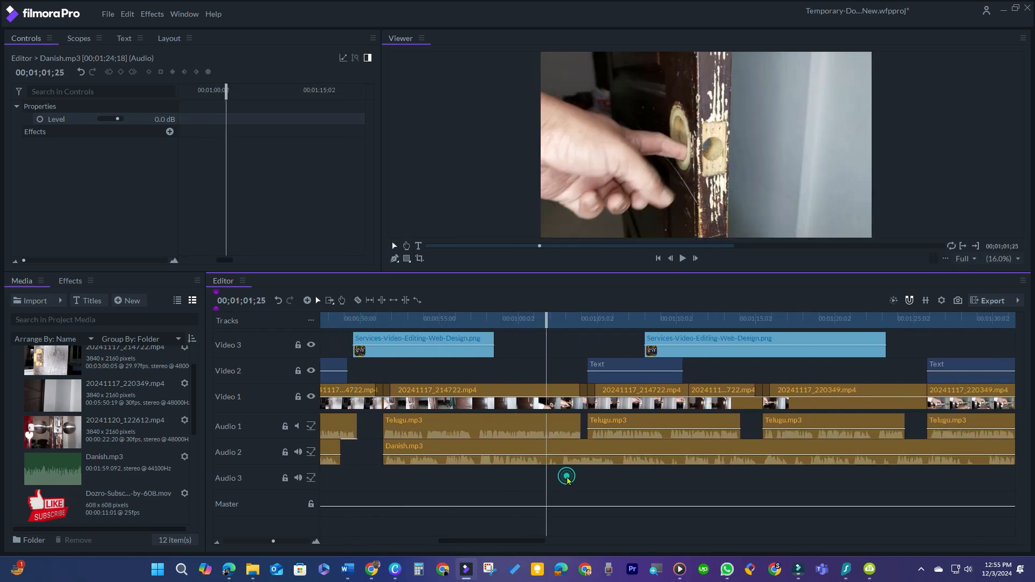
click(562, 447)
key(ctrl+shift+d)
drag(545, 321, 573, 336)
click(581, 451)
key(ctrl+shift+d)
key(Delete)
drag(580, 451, 609, 453)
Split the Danish clip near 1:12 and move the following part right to match its Telugu clip.
drag(555, 316, 697, 369)
key(ctrl+shift+d)
key(space)
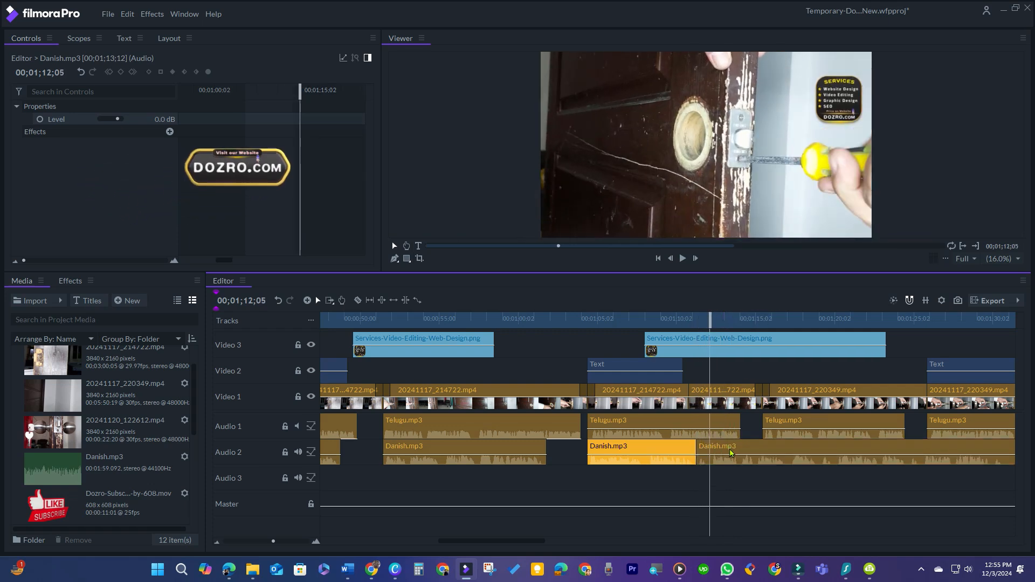
drag(731, 453, 775, 450)
Cut out the NEXT segment near 1:23 and move the following Danish clip right to match the Telugu clip.
drag(513, 547, 562, 546)
click(391, 317)
drag(463, 335, 552, 354)
key(space)
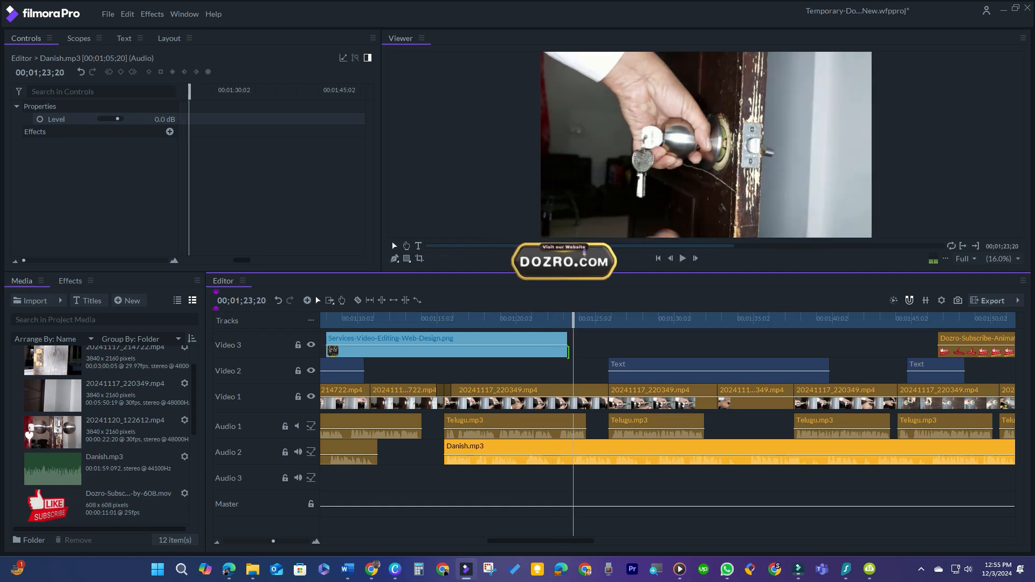
mouse_move(575, 320)
mouse_down()
mouse_move(556, 324)
mouse_move(568, 322)
mouse_up()
key(ctrl+shift+d)
click(576, 452)
key(ctrl+shift+d)
key(Delete)
drag(578, 452, 618, 452)
Cut out the NEXT segment near 1:31 from the Danish voiceover clip.
drag(591, 337, 679, 361)
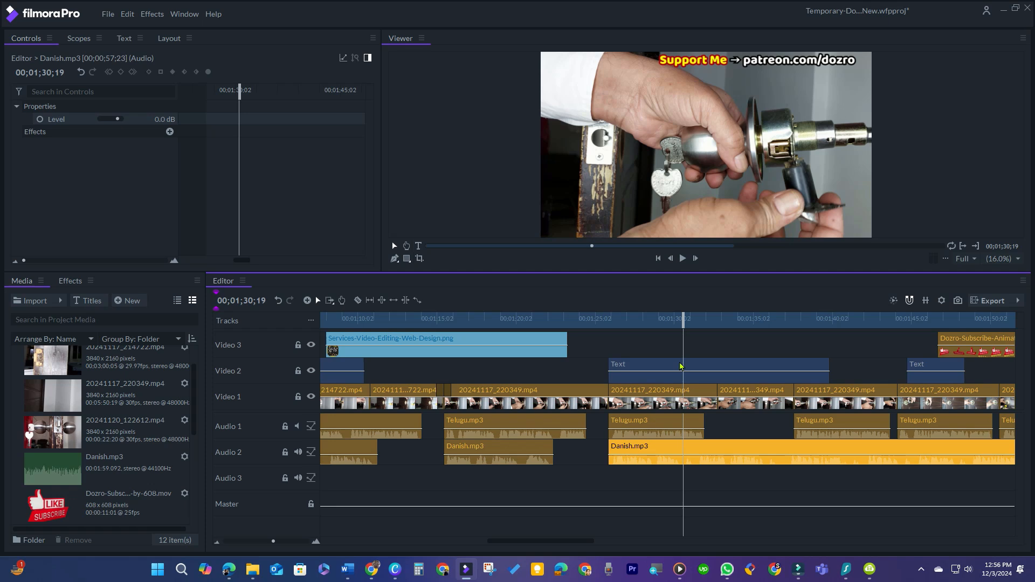
key(ctrl+shift+d)
drag(683, 323, 694, 353)
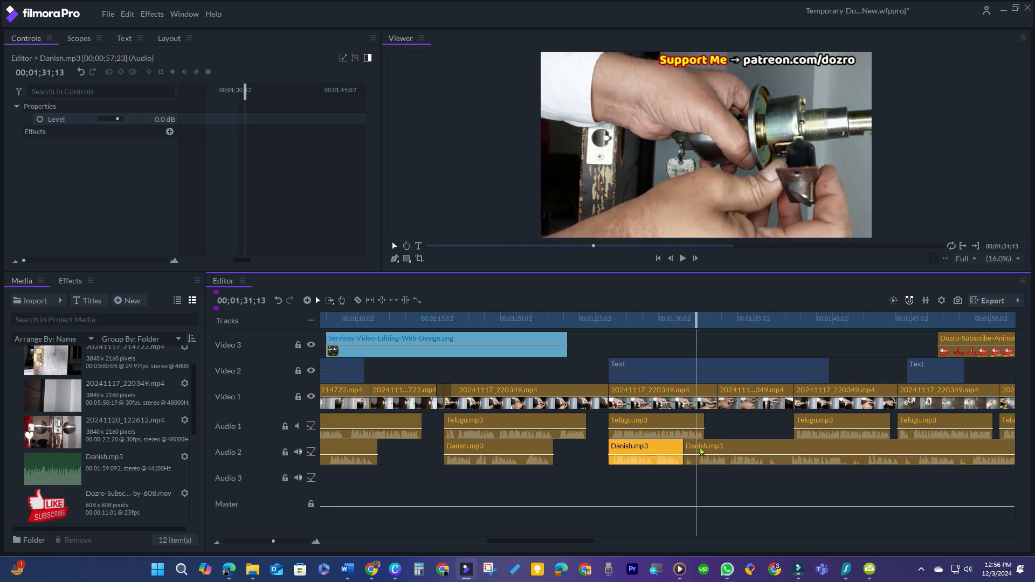
click(701, 452)
key(ctrl+shift+d)
key(Delete)
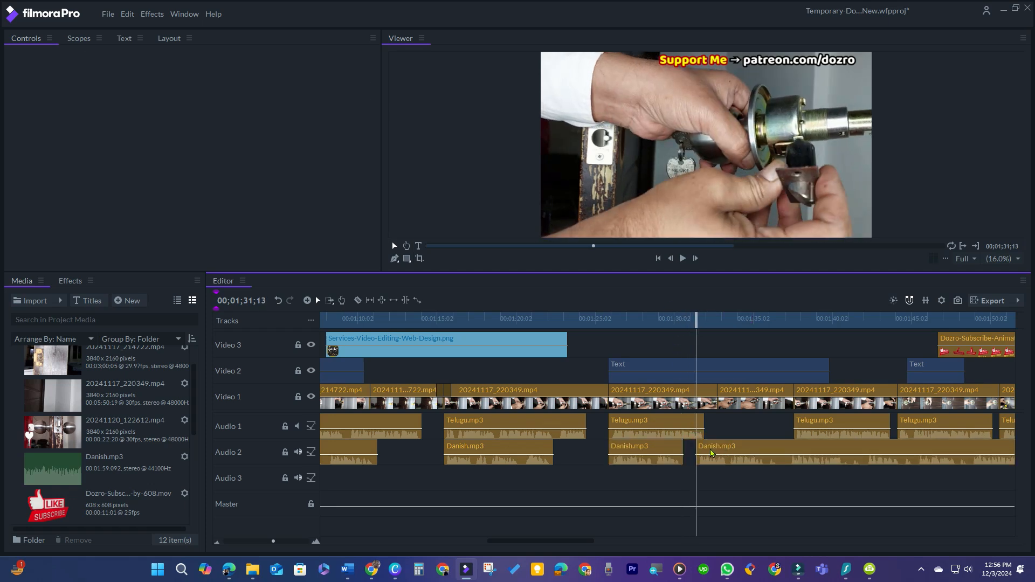
Delete the next Danish clip segment and nudge the adjacent Danish clip slightly right into place.
click(711, 453)
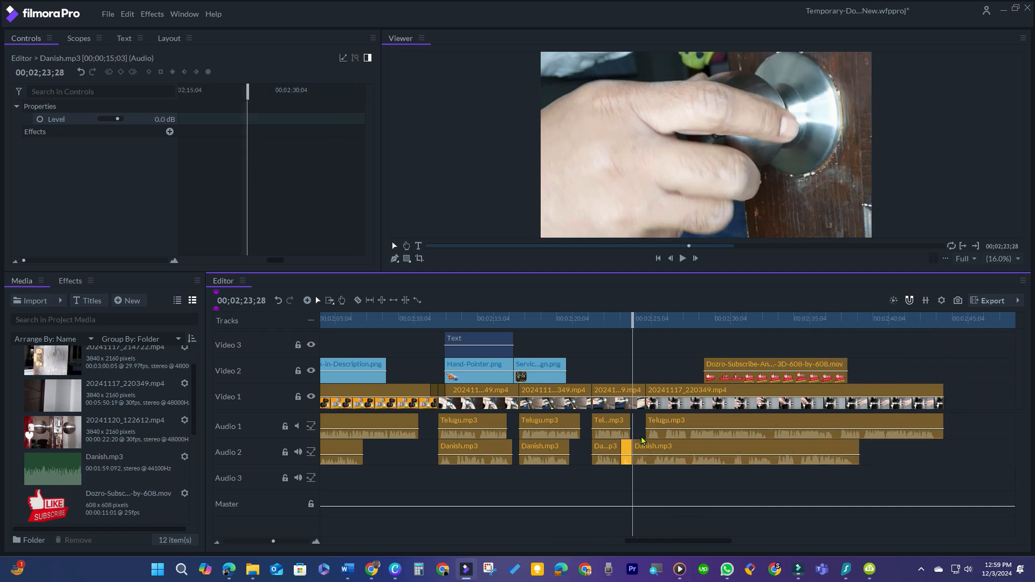
key(Delete)
drag(641, 447, 655, 446)
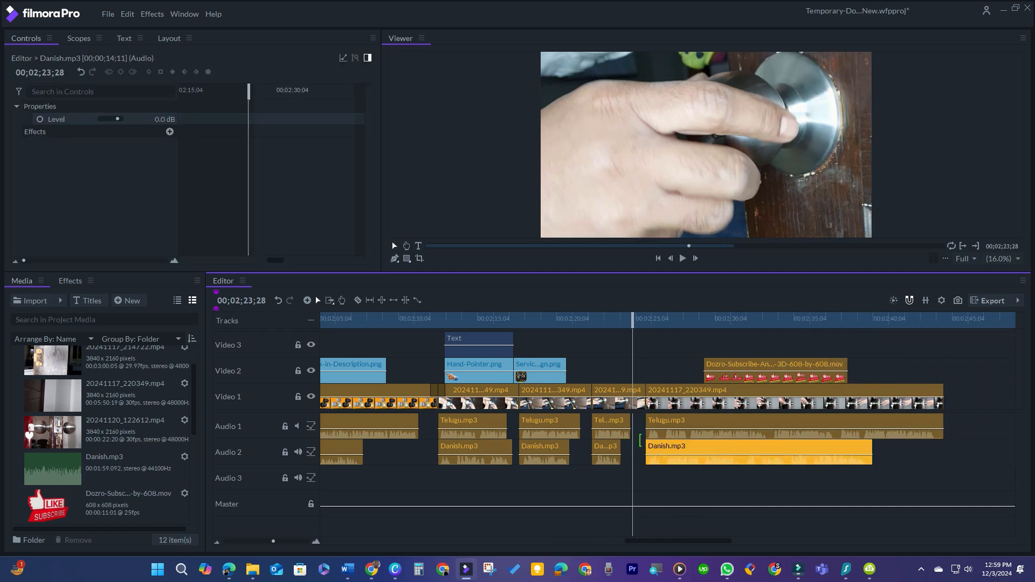
Play back the synced Danish voiceover near the end of the timeline.
click(847, 480)
key(space)
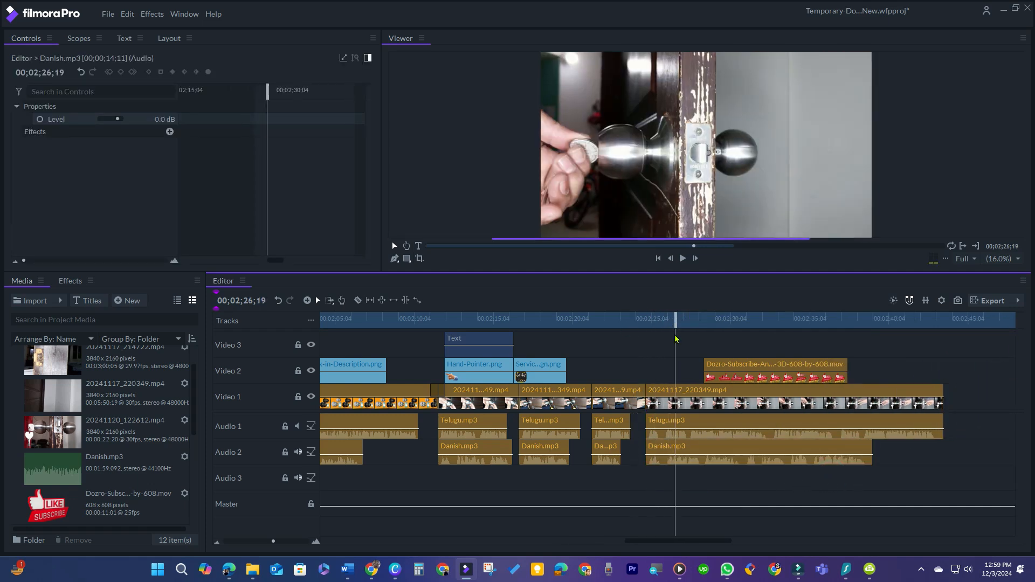
Check the last Danish clip's duration, then set the final video clip's duration to 00;00;14;11 to match it.
click(756, 450)
right_click(756, 450)
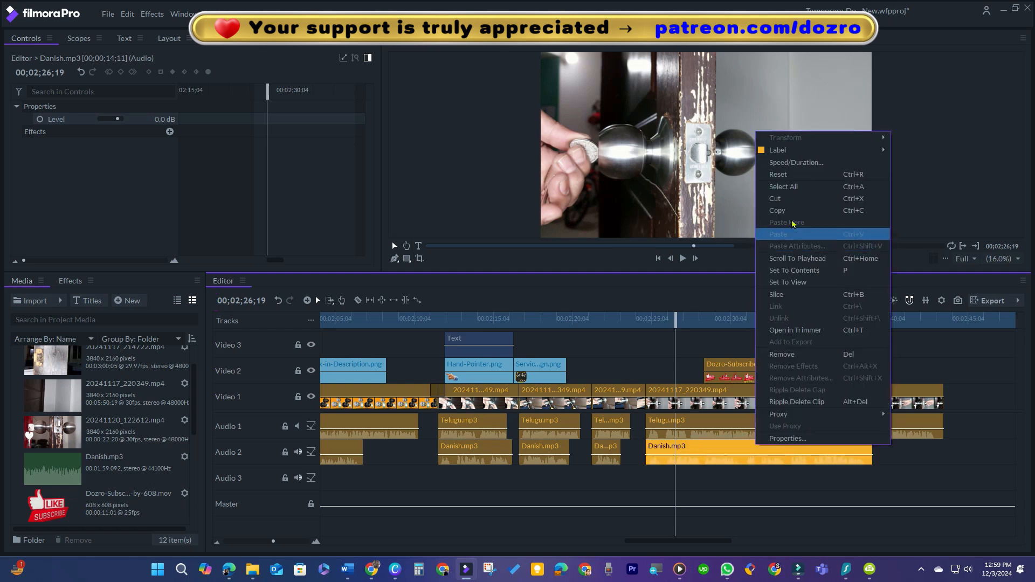
click(793, 165)
click(467, 289)
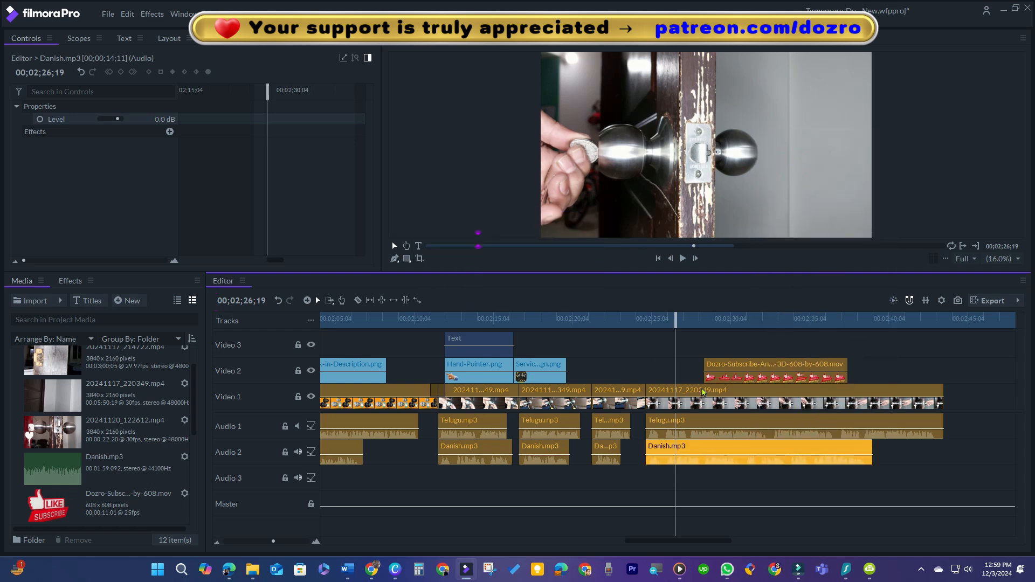
right_click(704, 392)
click(737, 117)
click(510, 258)
click(509, 257)
key(BackSpace)
text(4)
click(531, 255)
key(BackSpace)
key(BackSpace)
text(11)
click(579, 287)
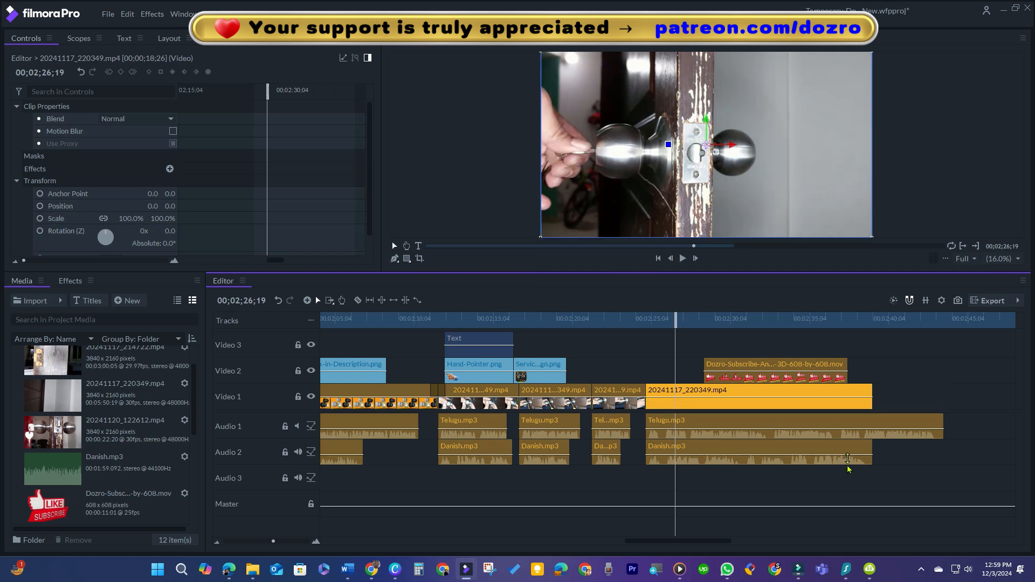
Select all Telugu voiceover clips on the Audio 1 track and delete them.
scroll(783, 476, down, 5)
drag(785, 423, 488, 419)
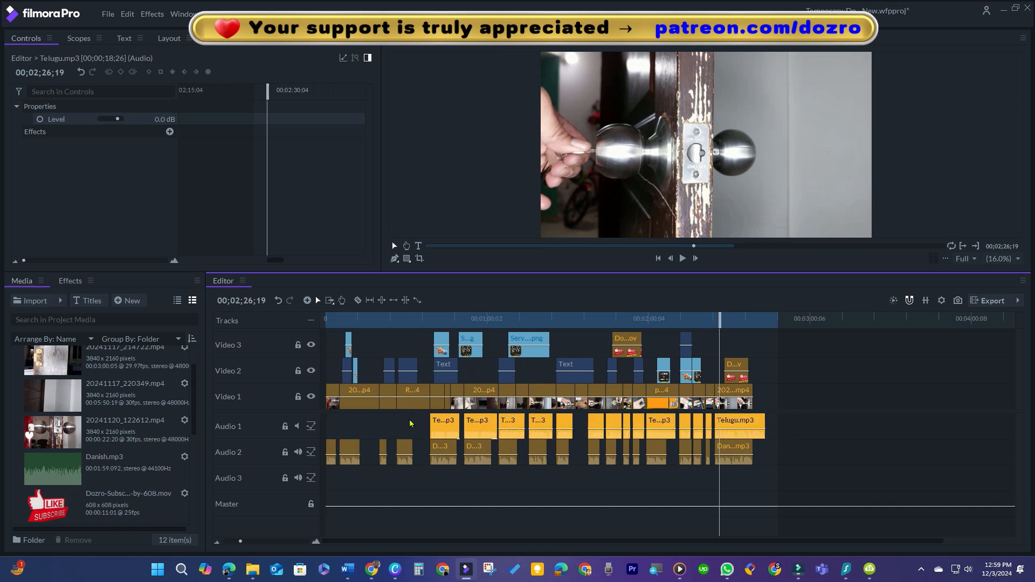
key(Delete)
drag(758, 452, 354, 425)
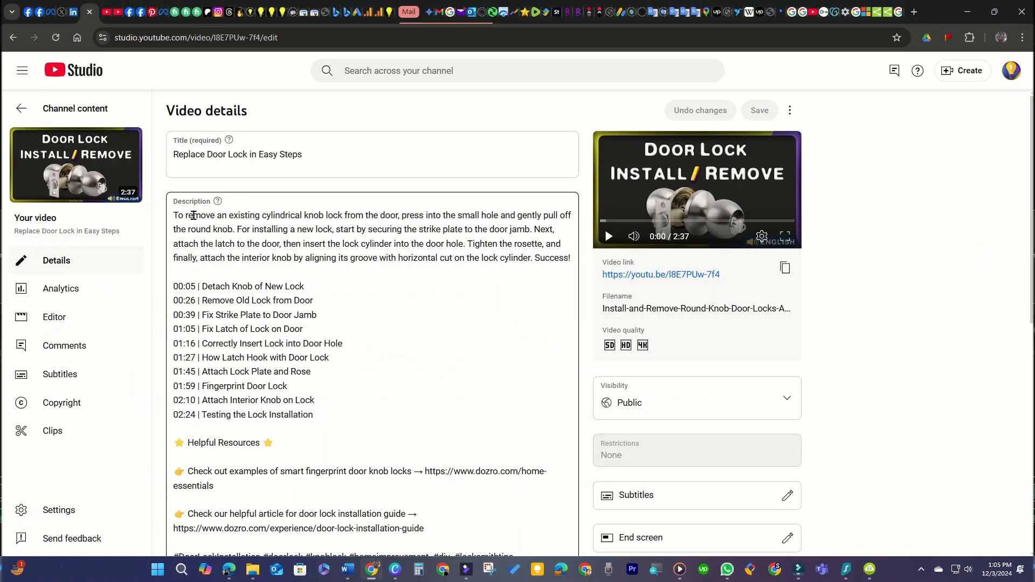
Switch to YouTube Studio and select and copy the video's description text.
drag(174, 216, 394, 442)
scroll(367, 400, down, 1)
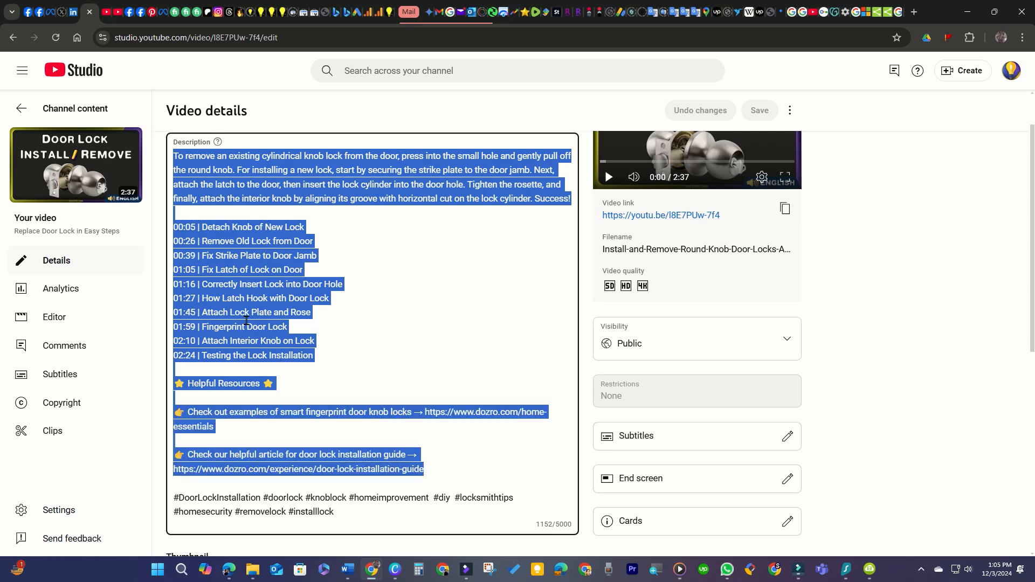
right_click(246, 321)
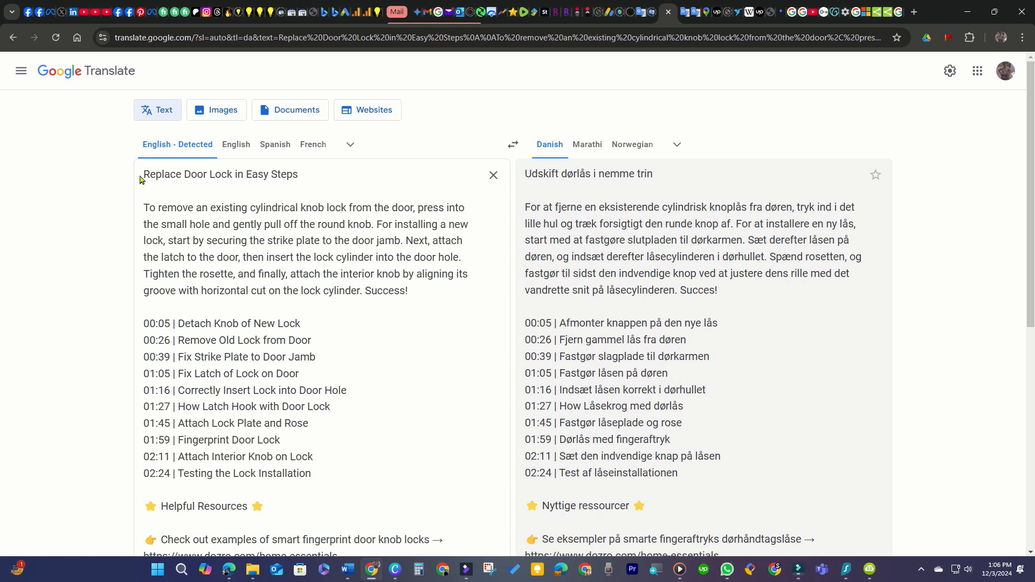
Select the title and intro paragraph in Google Translate and review the Danish translation.
drag(144, 177, 383, 291)
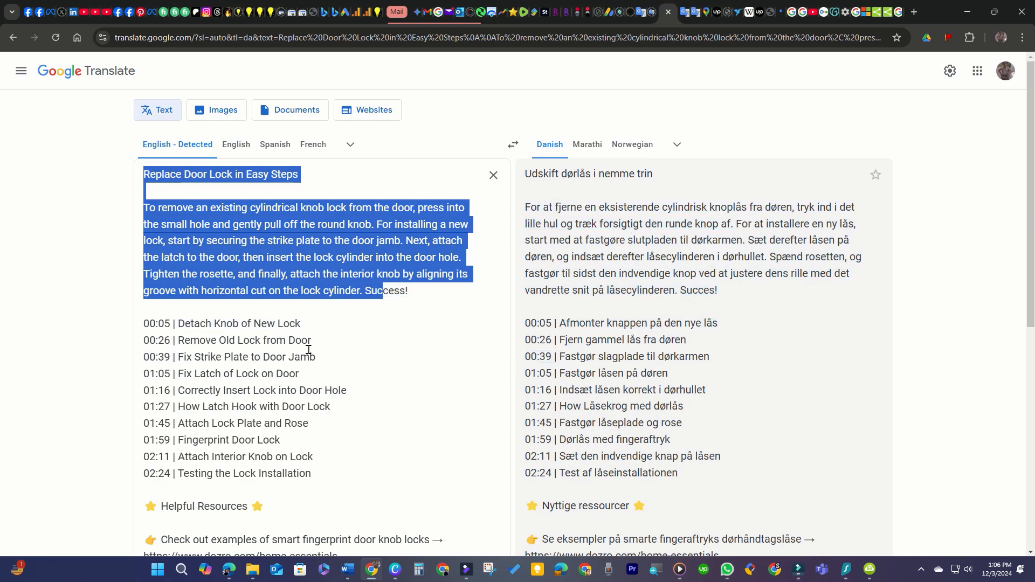
scroll(560, 418, down, 3)
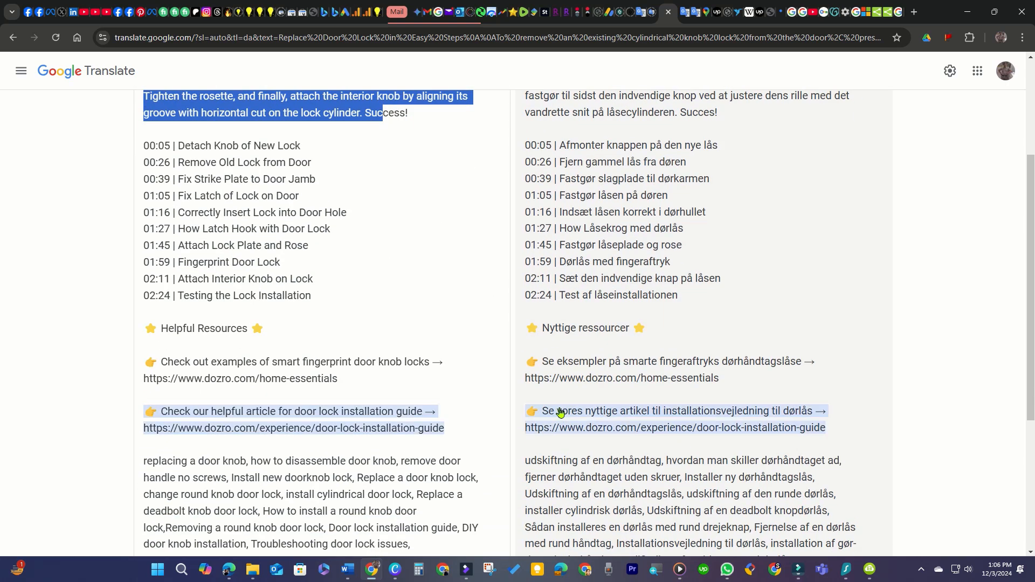
scroll(603, 410, down, 3)
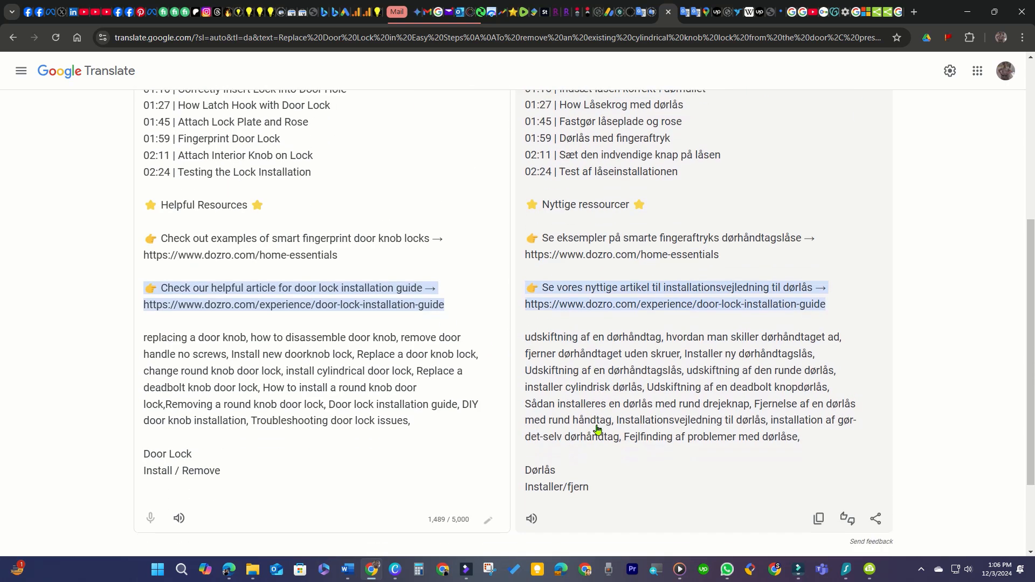
scroll(576, 290, up, 2)
scroll(576, 289, up, 3)
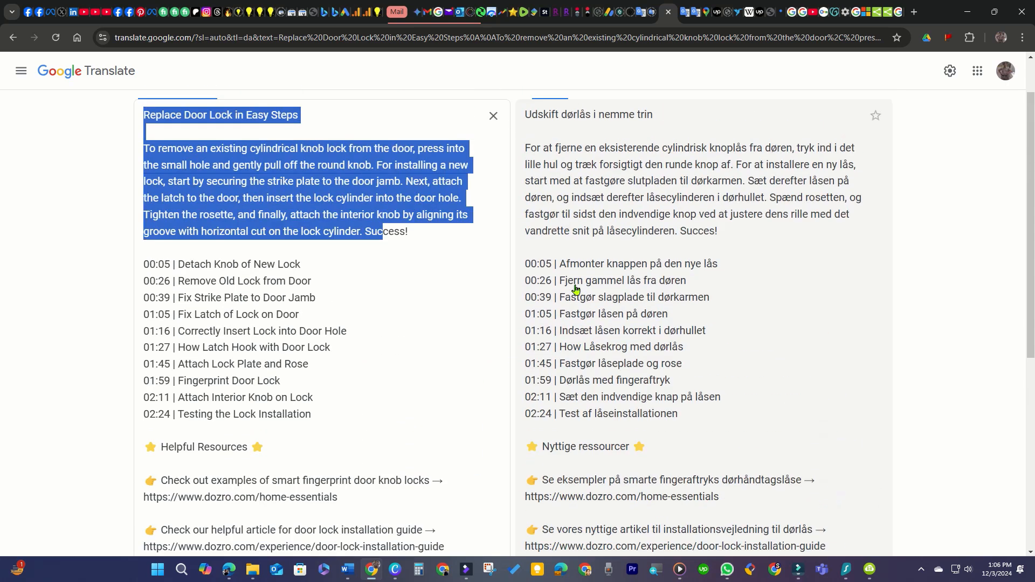